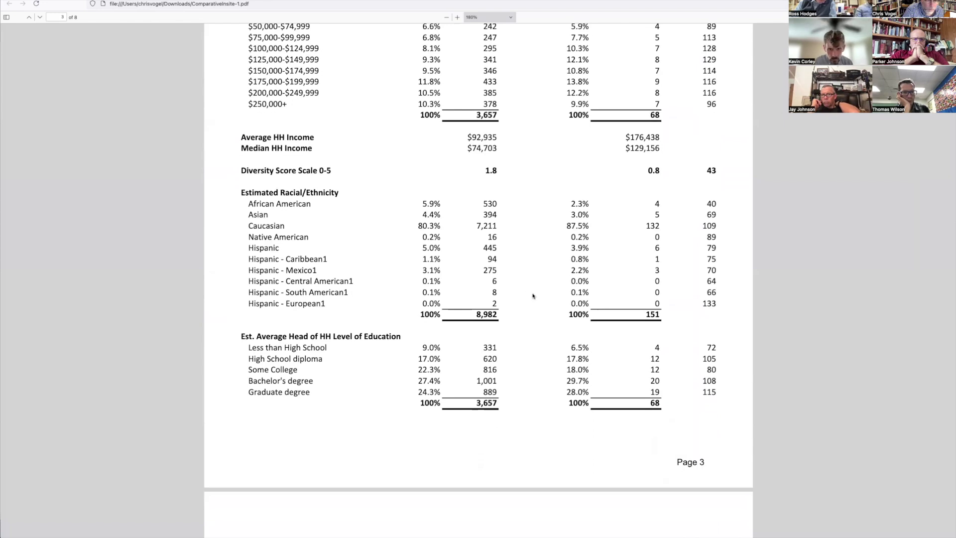
# Step: Scroll the ComparativeInsite PDF report from page 4 onward through its later pages
pyautogui.scroll(-10, 531, 296)
pyautogui.scroll(-2, 532, 296)
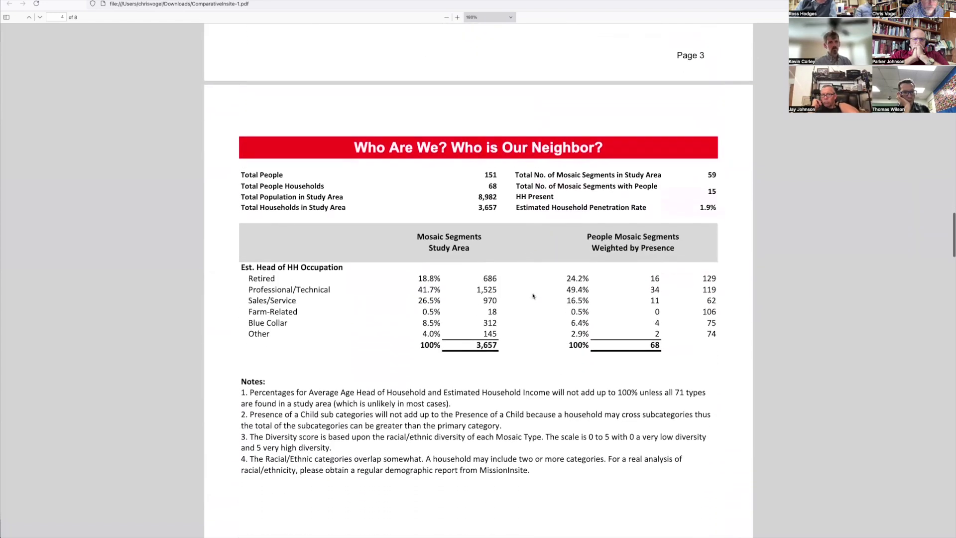
pyautogui.scroll(-5, 532, 296)
pyautogui.scroll(-15, 533, 295)
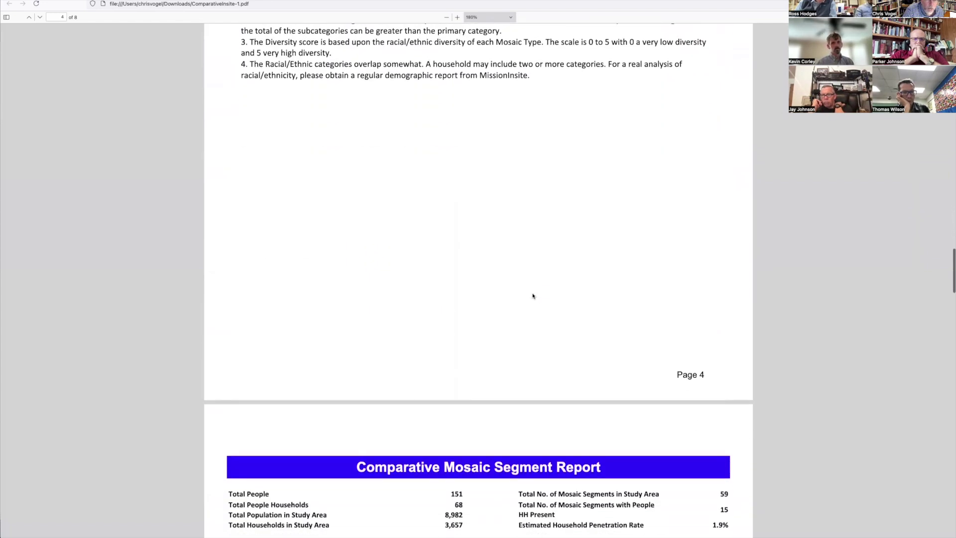
pyautogui.scroll(1, 533, 296)
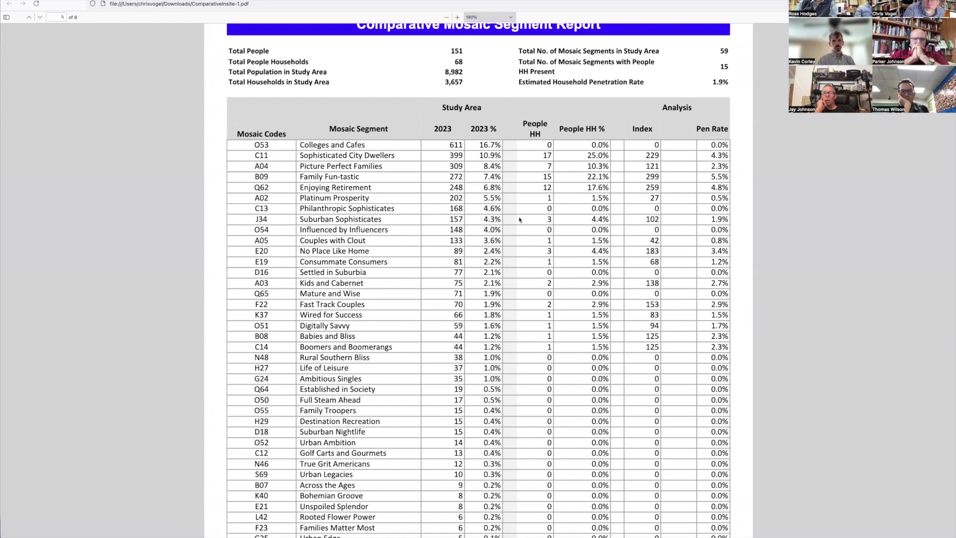
pyautogui.scroll(-10, 519, 219)
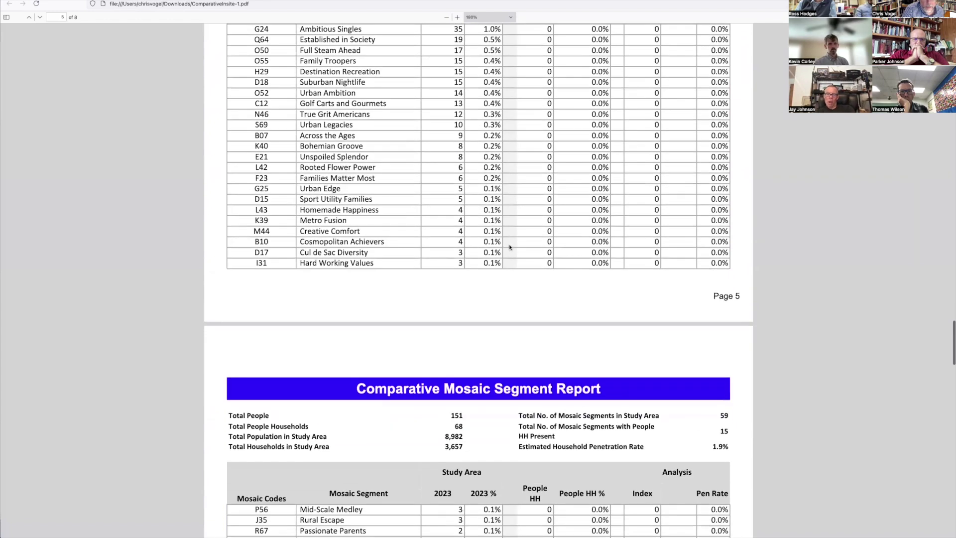
pyautogui.scroll(-15, 509, 246)
pyautogui.scroll(-13, 509, 246)
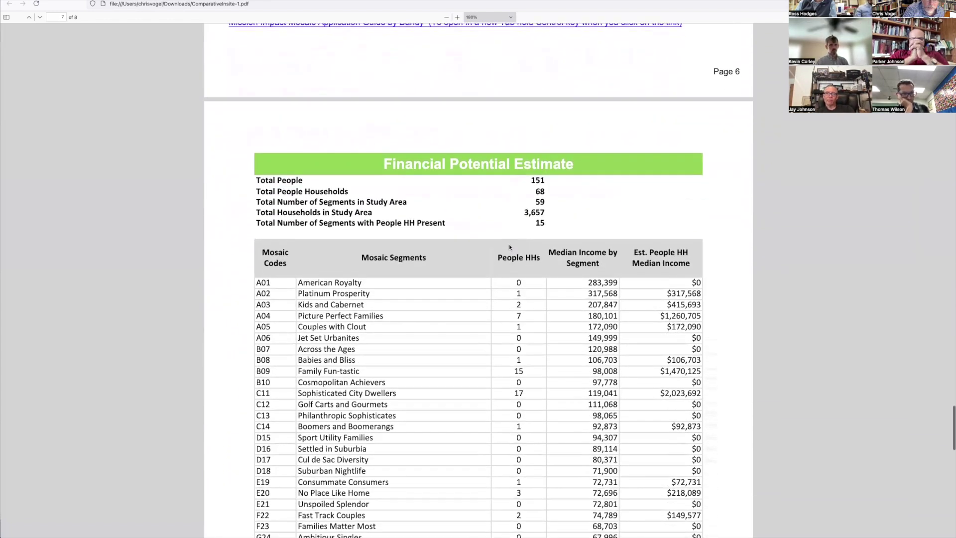
pyautogui.scroll(-3, 509, 247)
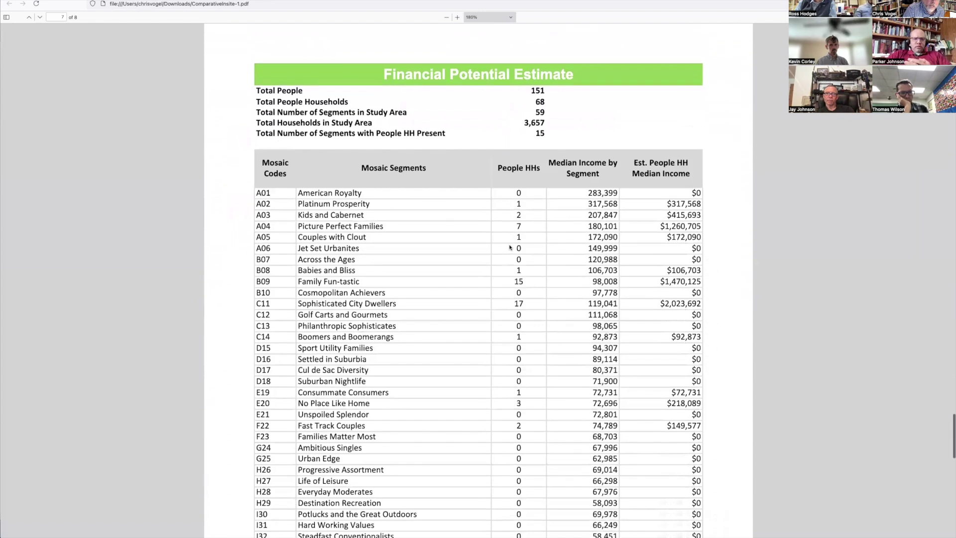
pyautogui.scroll(-1, 509, 247)
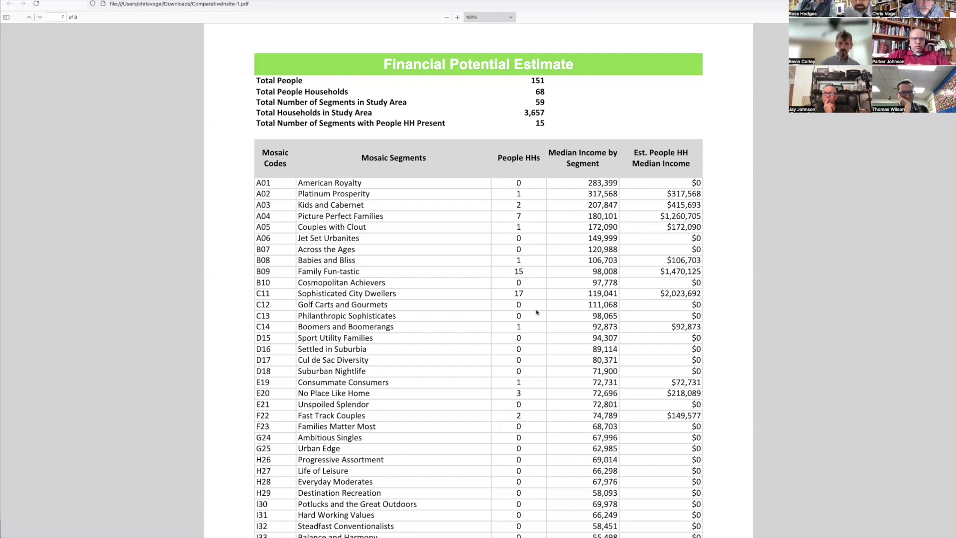
# Step: Reach the giving-potential section on page 8, then return to the MissionInsite PeopleView tab
pyautogui.scroll(-15, 549, 317)
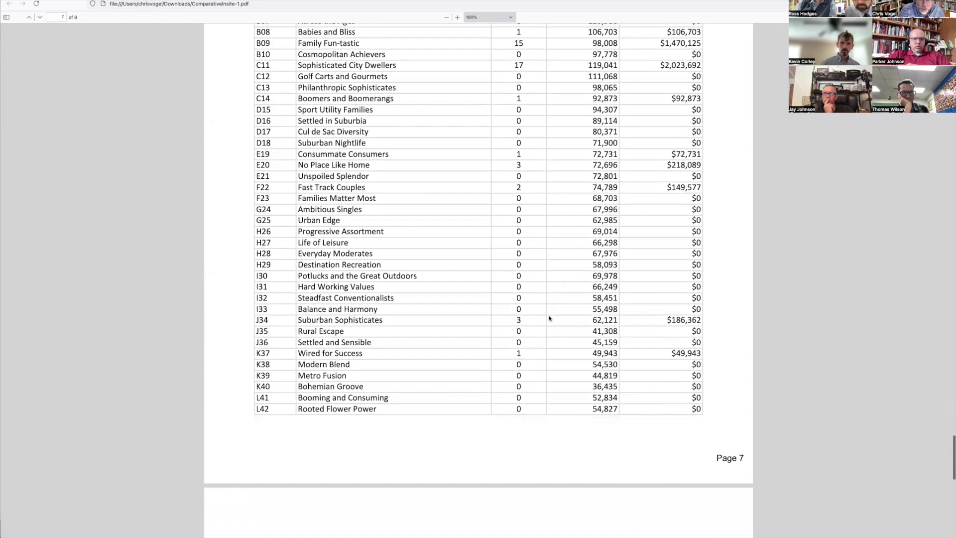
pyautogui.scroll(-5, 549, 317)
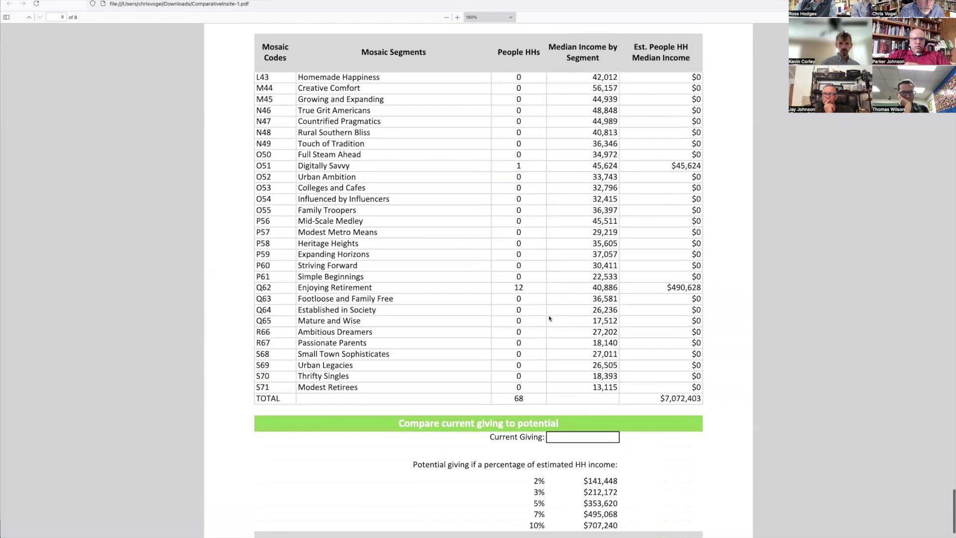
pyautogui.scroll(-3, 549, 318)
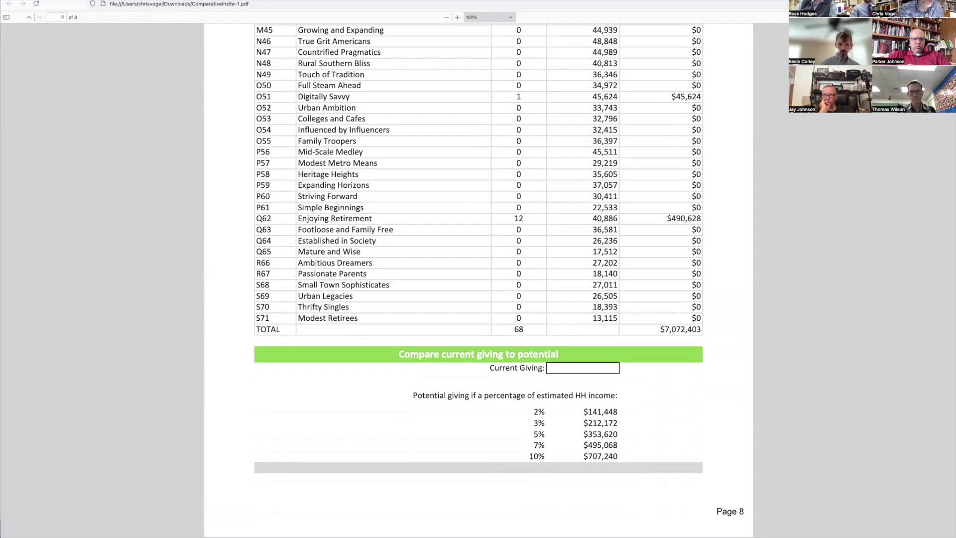
pyautogui.hotkey('ctrl', 'Tab')
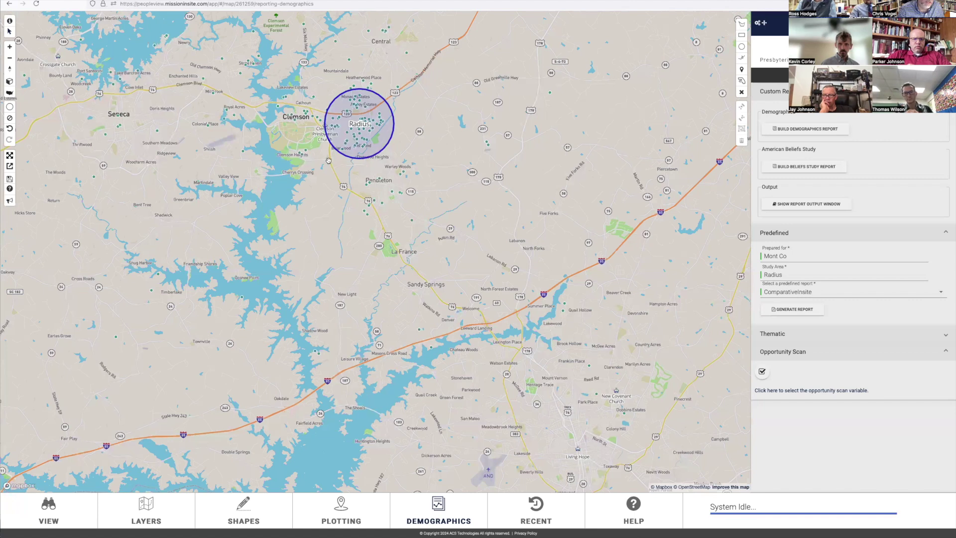
# Step: Pan and zoom the map to inspect the plotted households around Cleveland
pyautogui.scroll(-3, 328, 160)
pyautogui.moveTo(110, 130); pyautogui.dragTo(387, 178)
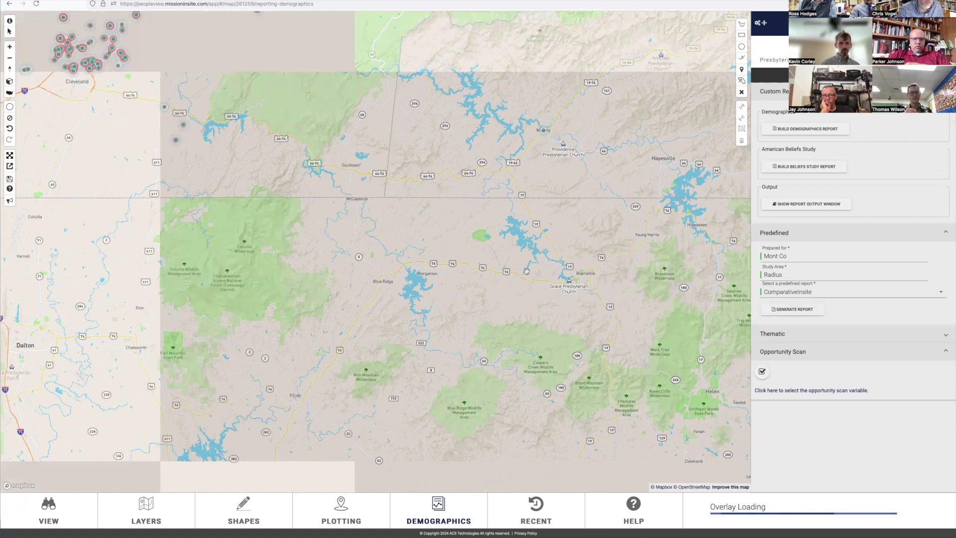
pyautogui.scroll(-3, 556, 354)
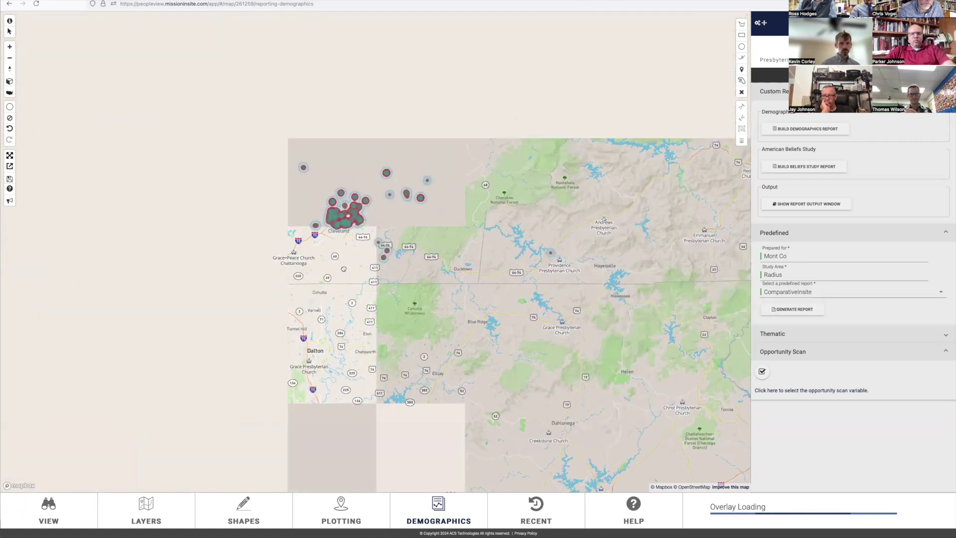
pyautogui.scroll(3, 485, 271)
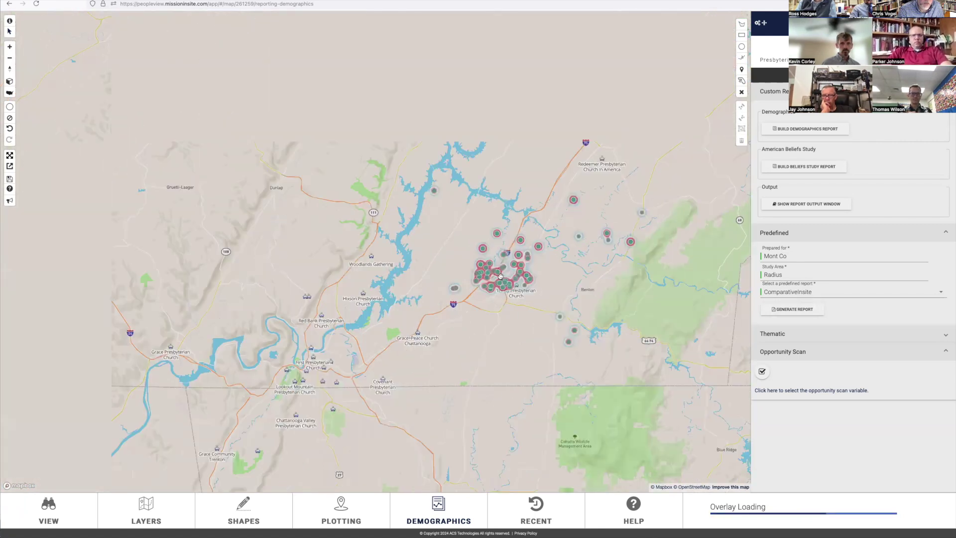
pyautogui.scroll(1, 500, 276)
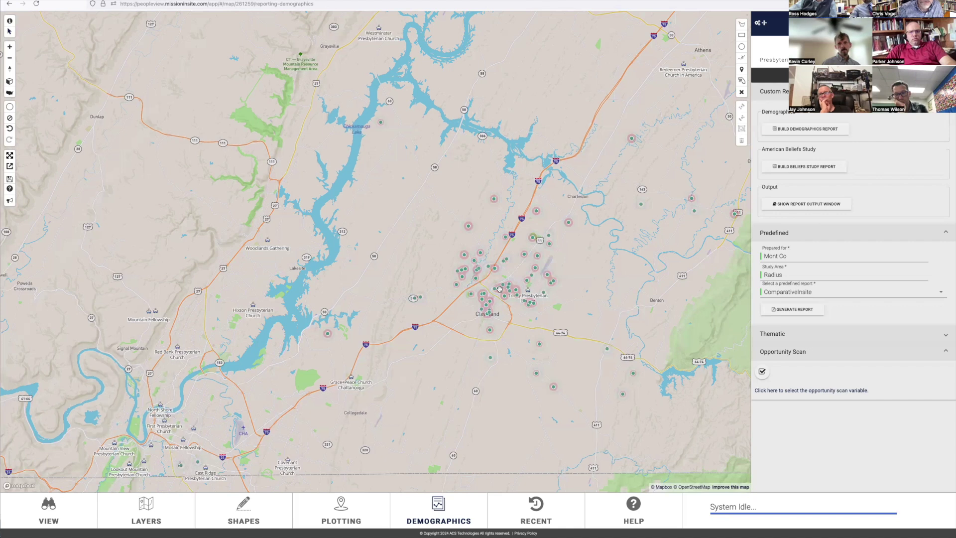
# Step: Zoom out to view church plots across the continental US, then open a new Firefox window
pyautogui.scroll(-1, 499, 289)
pyautogui.scroll(-4, 499, 288)
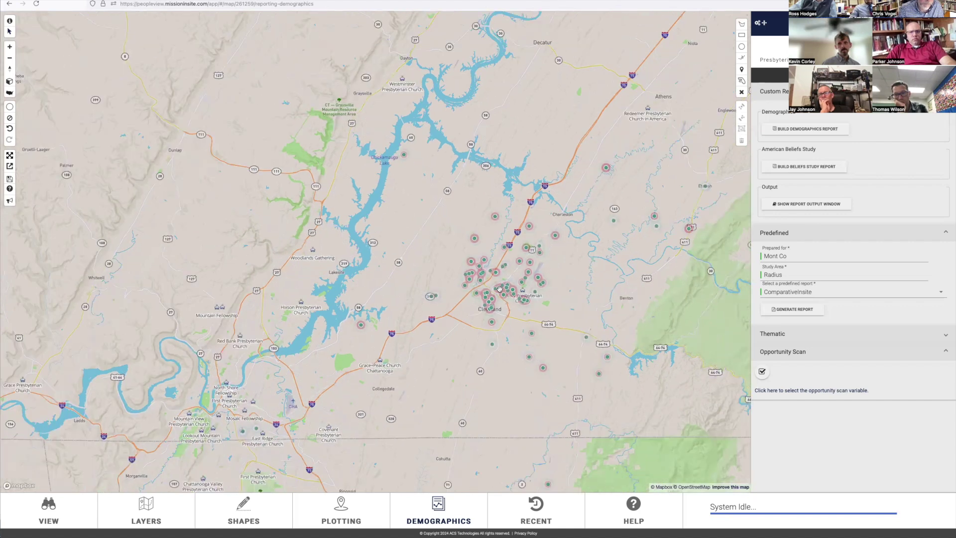
pyautogui.scroll(-3, 500, 289)
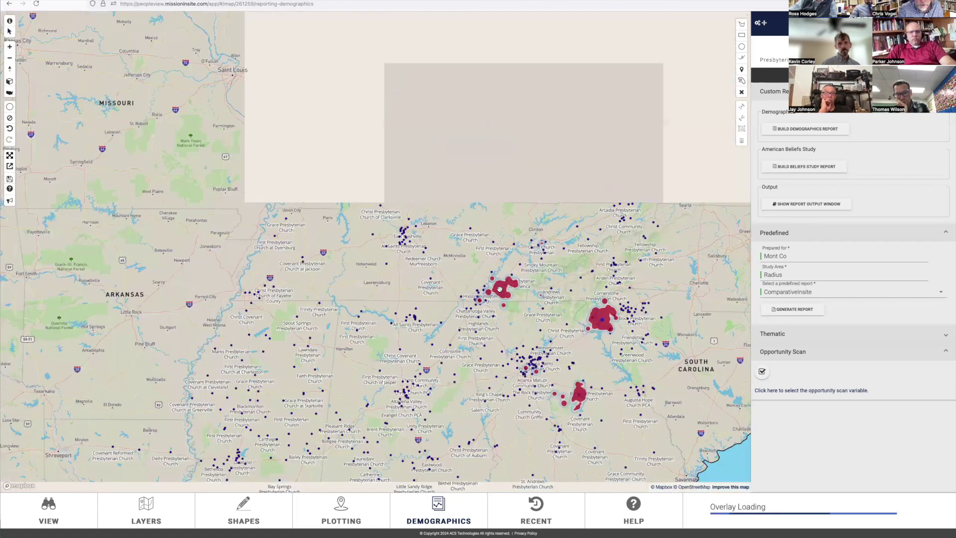
pyautogui.scroll(-2, 499, 289)
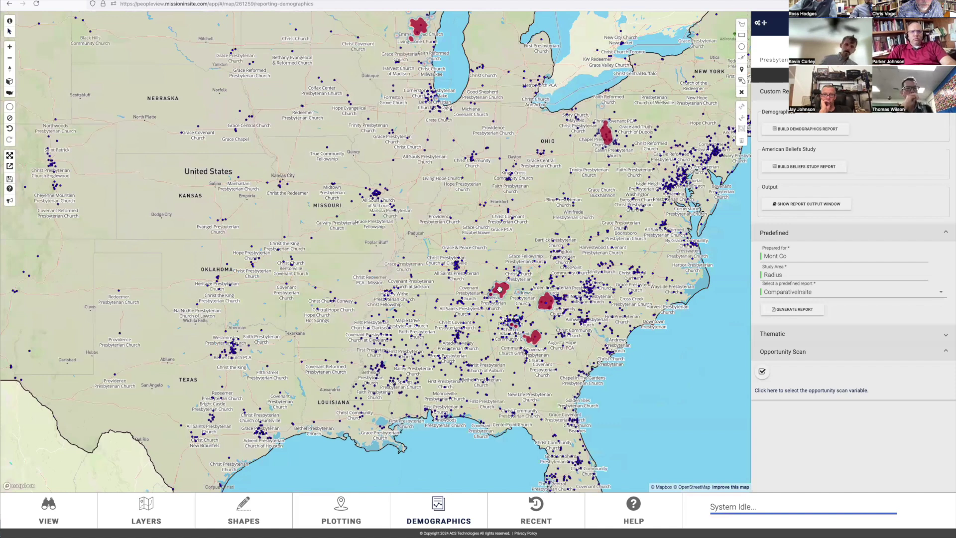
pyautogui.scroll(-1, 499, 289)
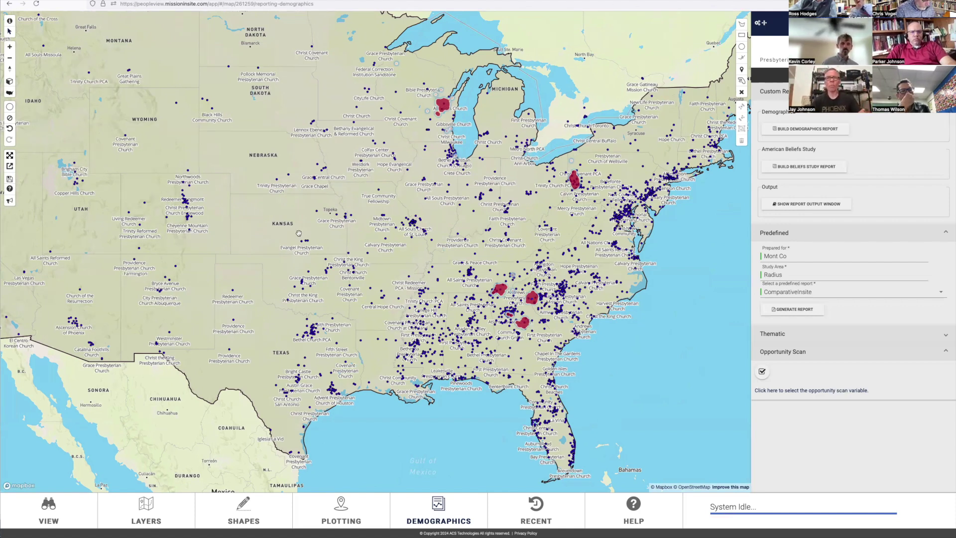
pyautogui.press('super+n')
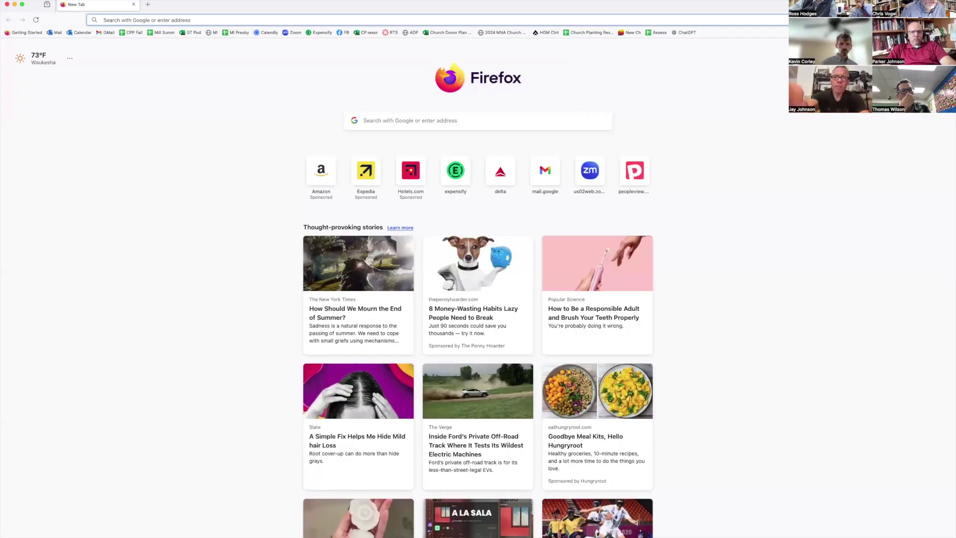
# Step: Load MissionInsite from the MI bookmark, trimming the URL to the site's study-selection page
pyautogui.click(209, 32)
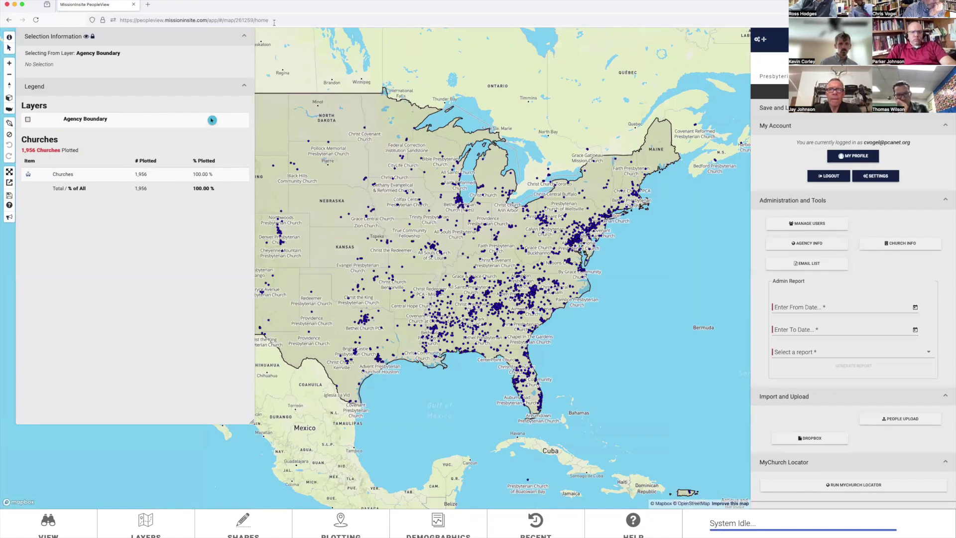
pyautogui.click(252, 21)
pyautogui.moveTo(211, 19); pyautogui.dragTo(275, 19)
pyautogui.press('BackSpace')
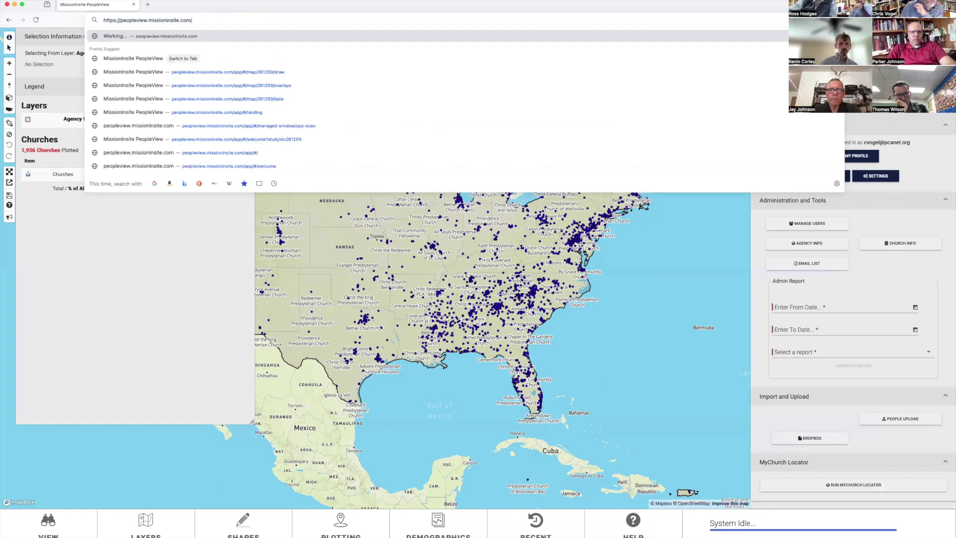
pyautogui.press('Return')
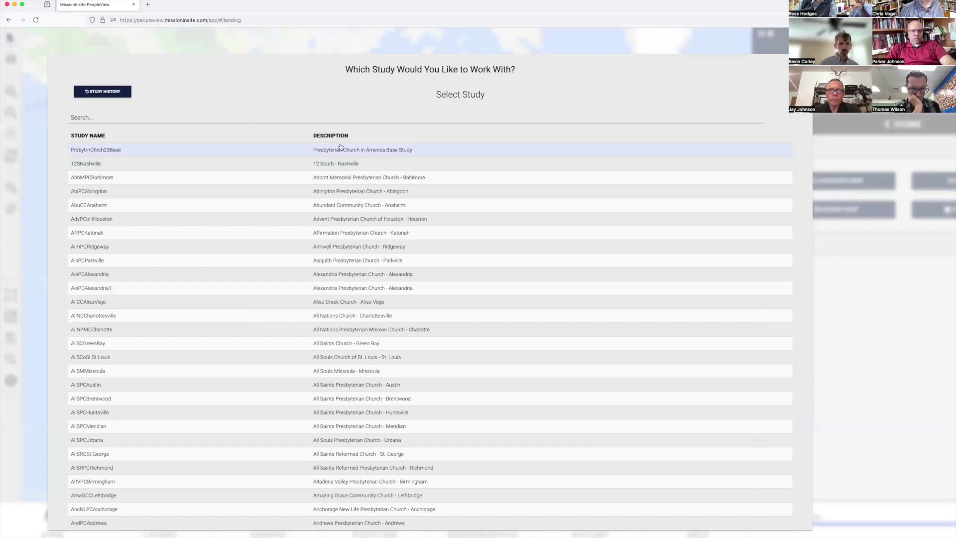
# Step: Open the PrsbytrnChrch23Base study and start Find and Plot Neighbors by address
pyautogui.click(338, 153)
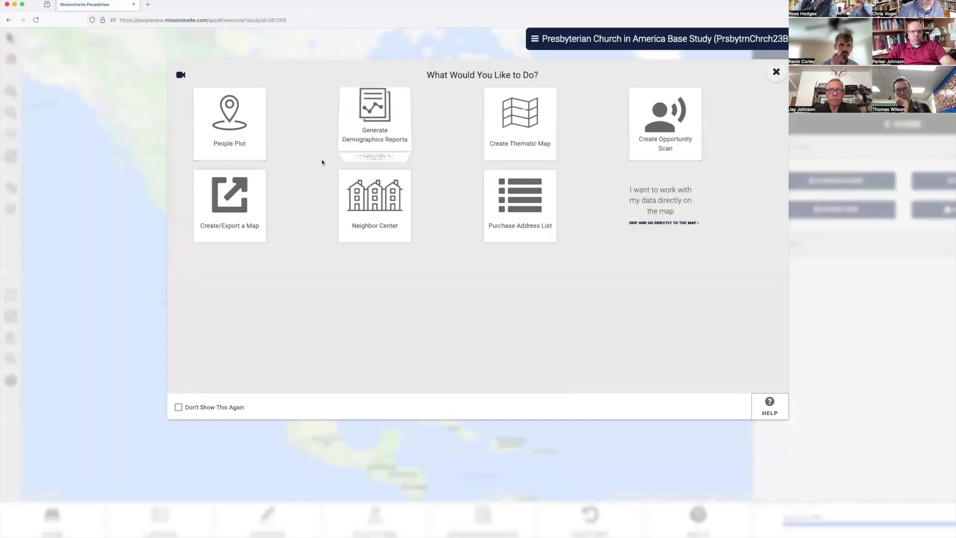
pyautogui.click(379, 224)
pyautogui.click(93, 126)
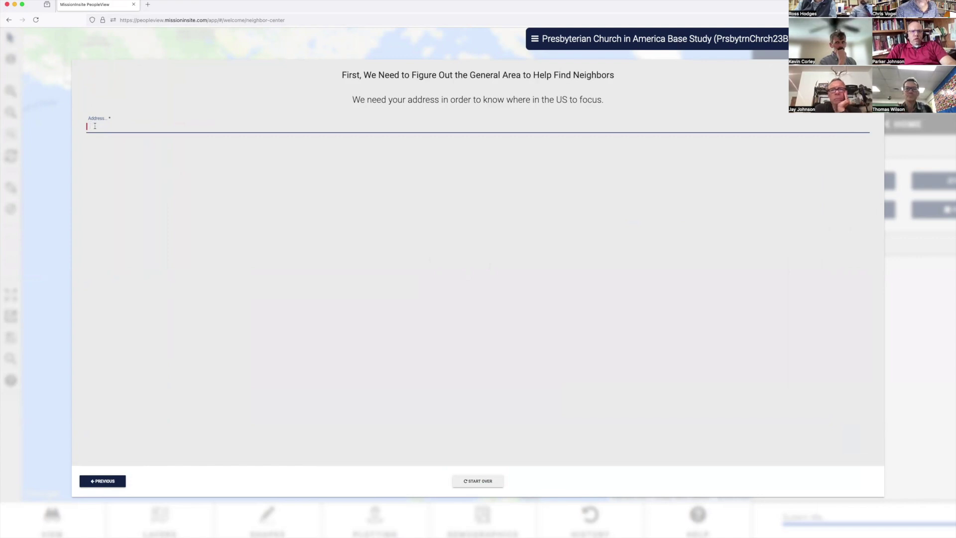
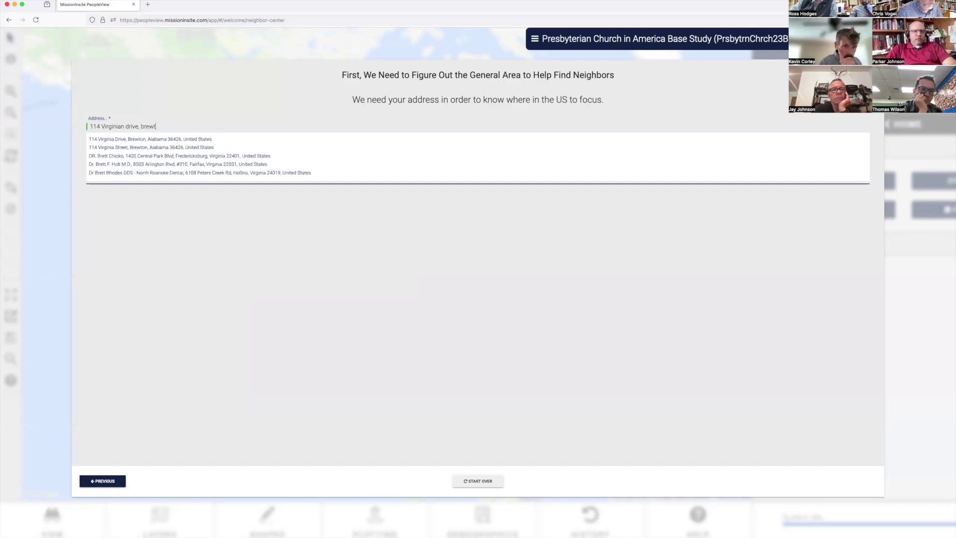
# Step: Enter the starting street address, choose the first suggested match, and advance to neighbor criteria
pyautogui.click(134, 140)
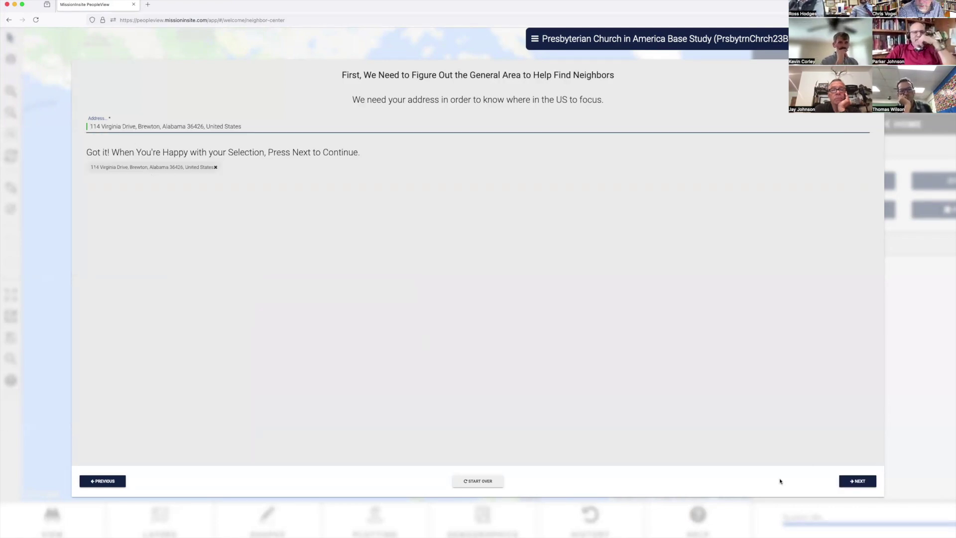
pyautogui.click(872, 485)
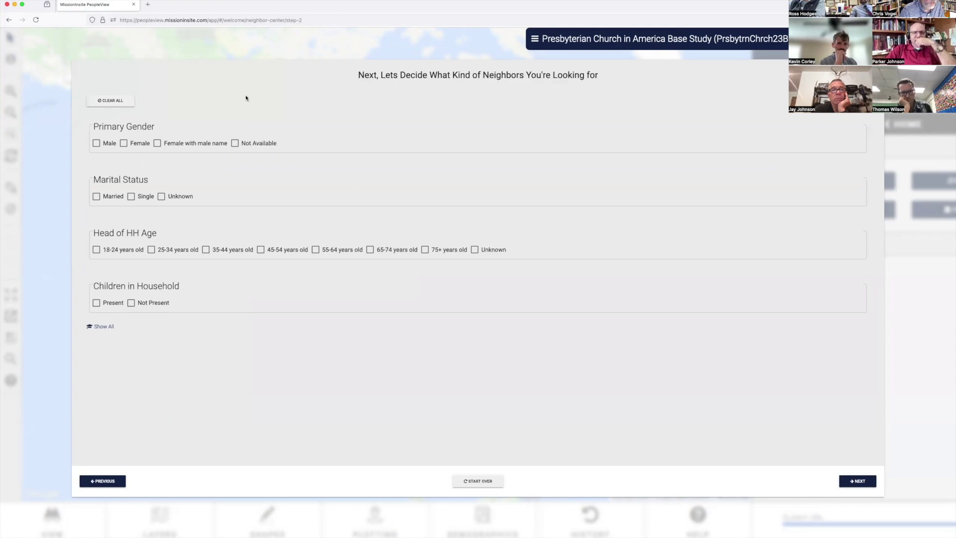
# Step: Show all filters and select Male, Female, Married, and ages 25–64
pyautogui.click(102, 327)
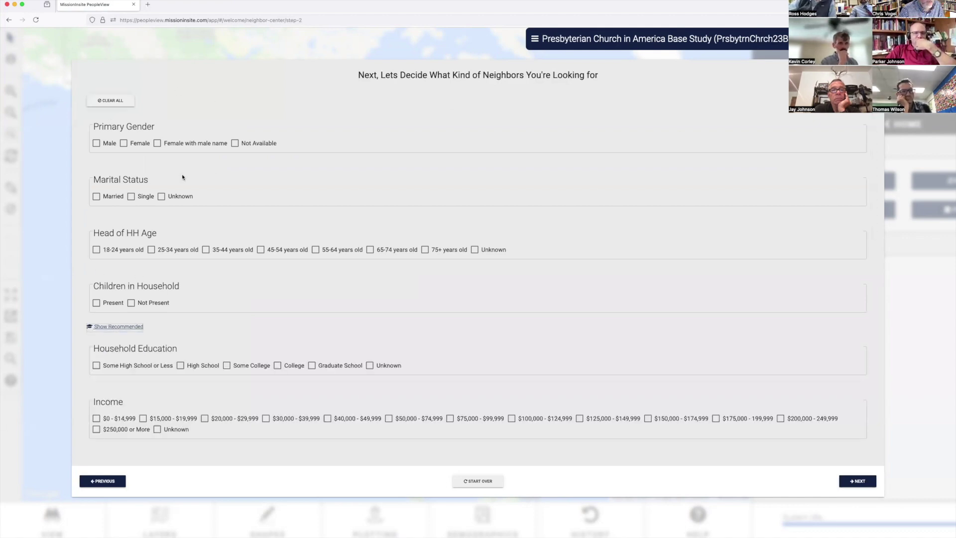
pyautogui.click(97, 144)
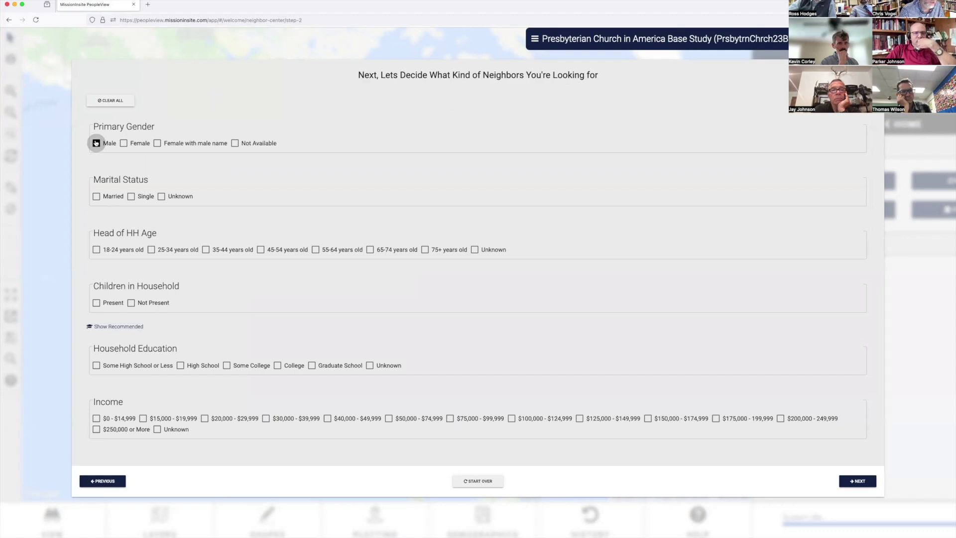
pyautogui.click(124, 144)
pyautogui.click(97, 196)
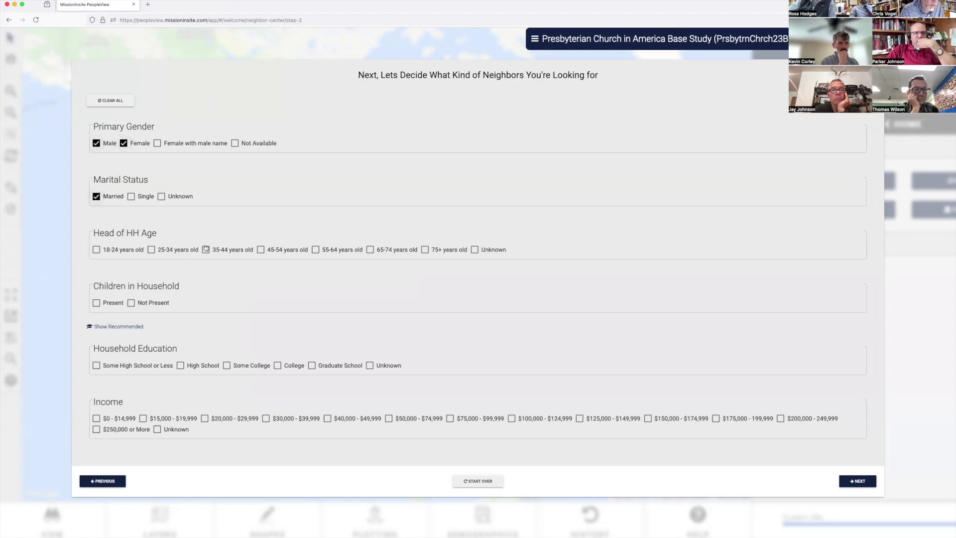
pyautogui.click(158, 251)
pyautogui.click(206, 249)
pyautogui.click(260, 250)
pyautogui.click(314, 249)
# Step: Include Some High School or Less, High School, Some College, and College education
pyautogui.scroll(-3, 301, 315)
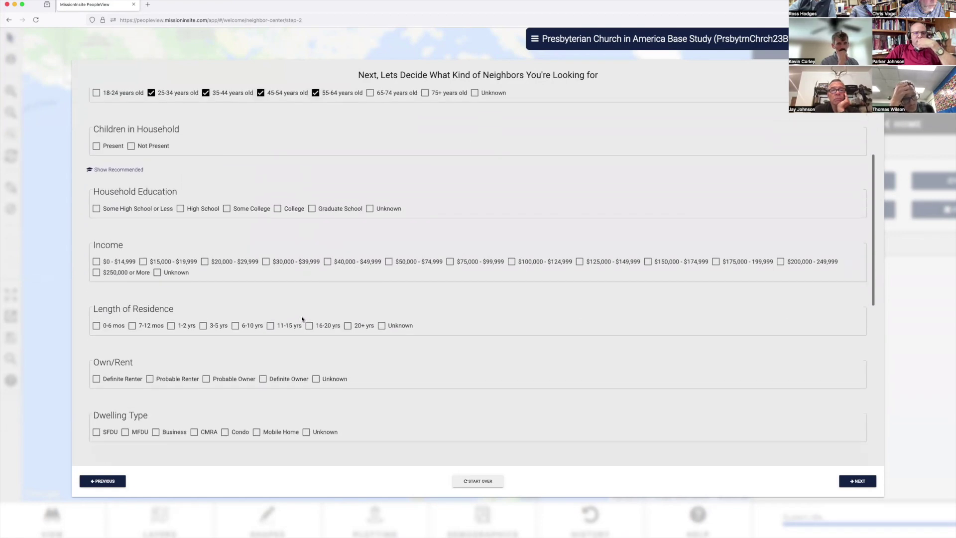
pyautogui.click(96, 198)
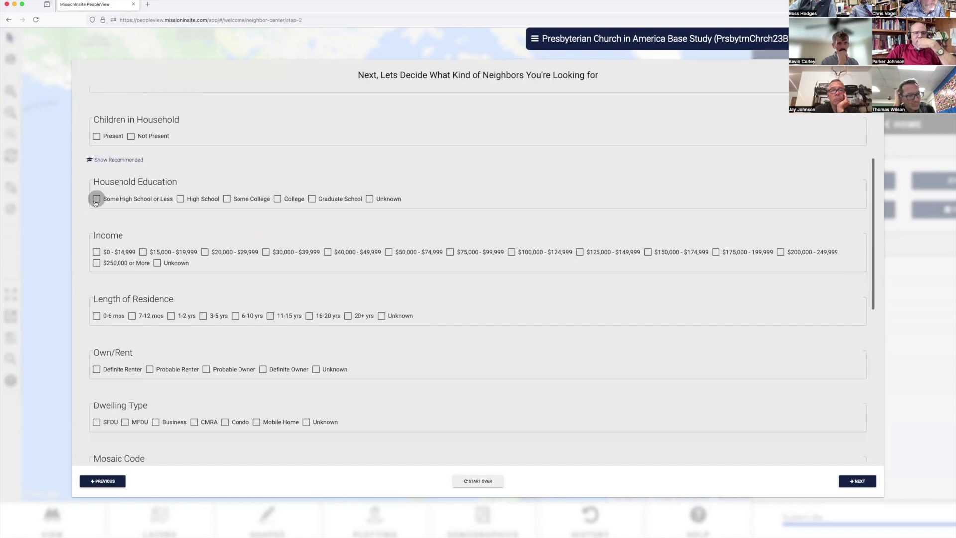
pyautogui.click(180, 199)
pyautogui.click(226, 198)
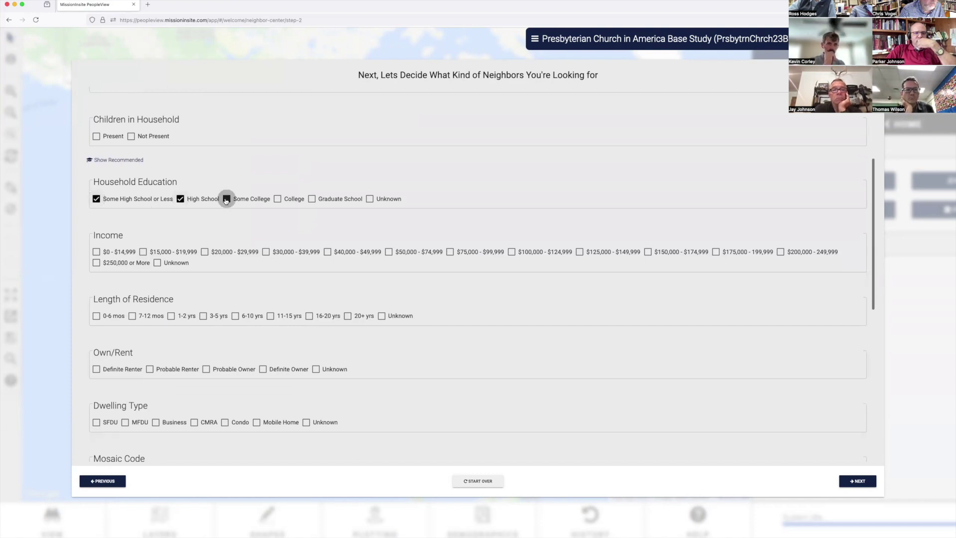
pyautogui.click(277, 198)
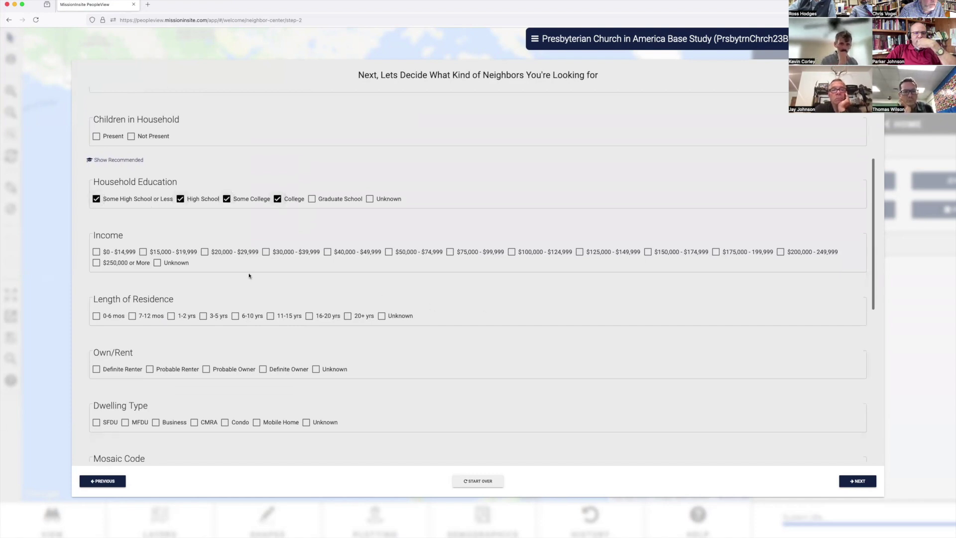
# Step: Include household incomes from $40,000 through $174,999
pyautogui.click(327, 251)
pyautogui.click(388, 251)
pyautogui.click(450, 251)
pyautogui.click(511, 251)
pyautogui.click(581, 252)
pyautogui.click(647, 252)
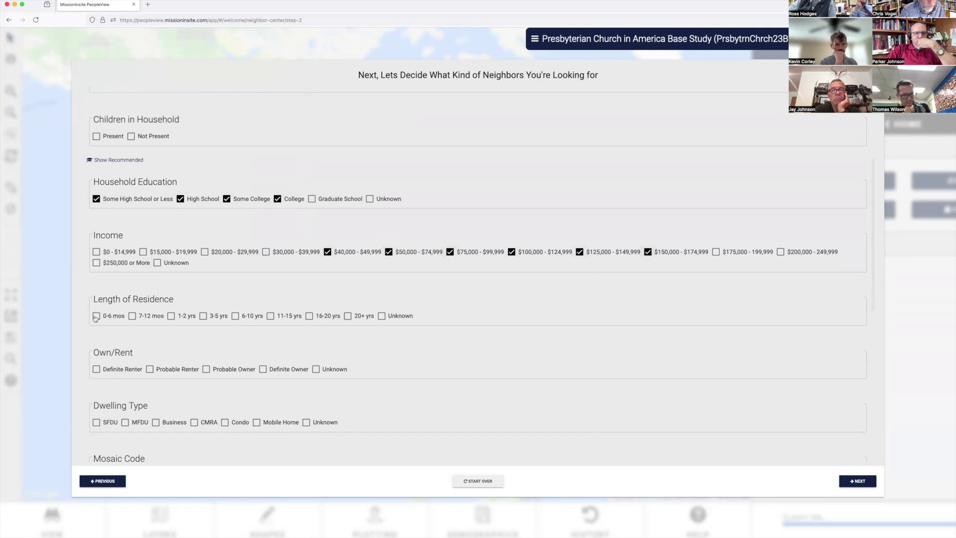
# Step: Include residence lengths 0-6 mos through 6-10 yrs and continue to color-coding
pyautogui.click(96, 317)
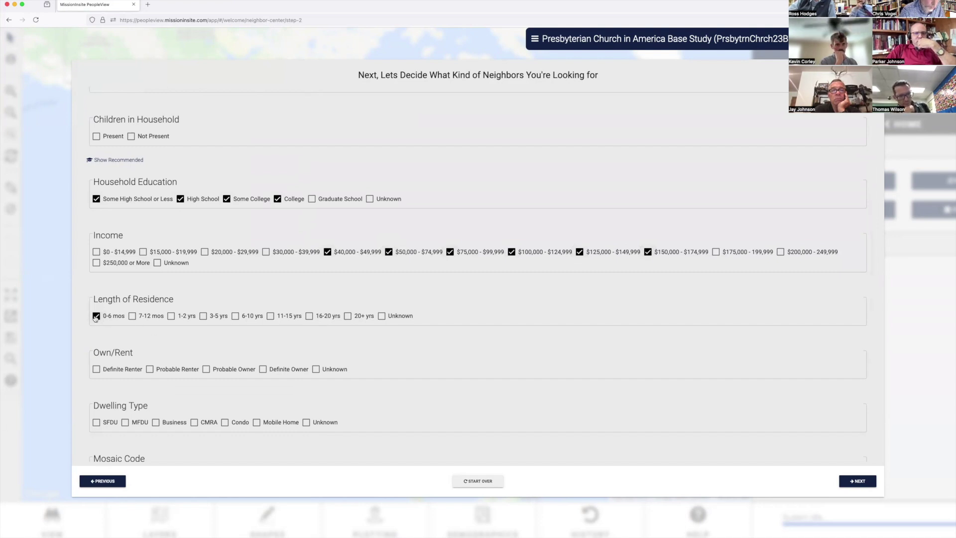
pyautogui.click(132, 317)
pyautogui.click(171, 317)
pyautogui.click(204, 317)
pyautogui.click(236, 316)
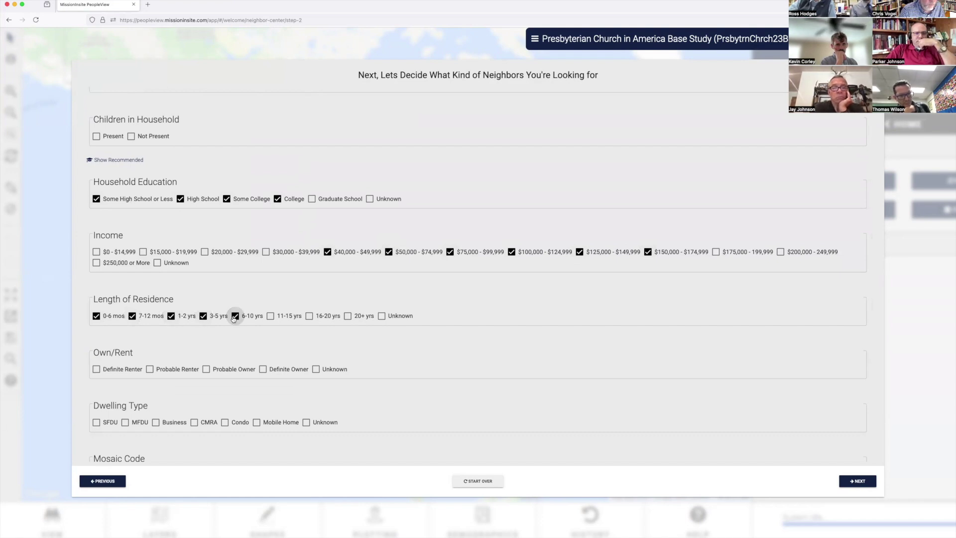
pyautogui.scroll(-5, 428, 375)
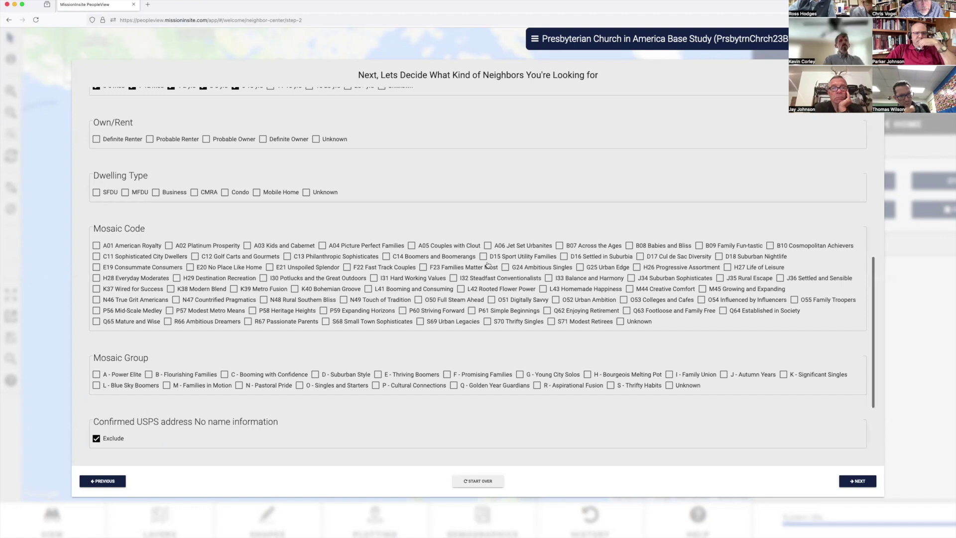
pyautogui.scroll(-3, 379, 295)
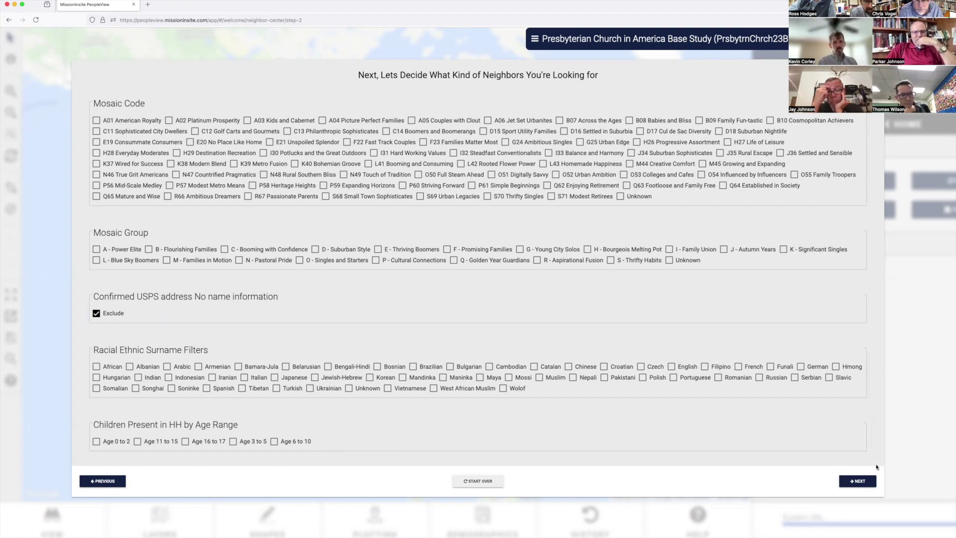
pyautogui.click(856, 481)
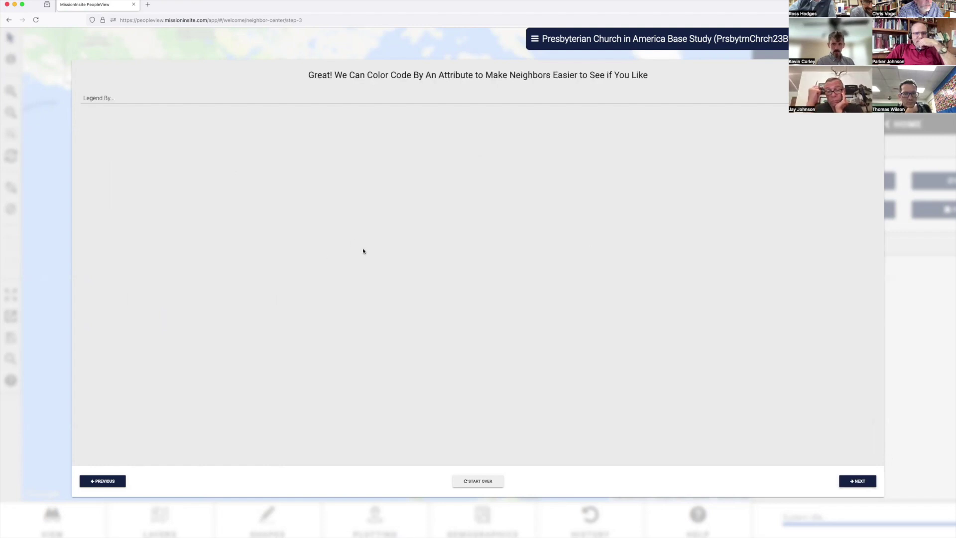
# Step: Skip past Review and Summary and finish to plot matching neighbors on the Brewton map
pyautogui.click(859, 481)
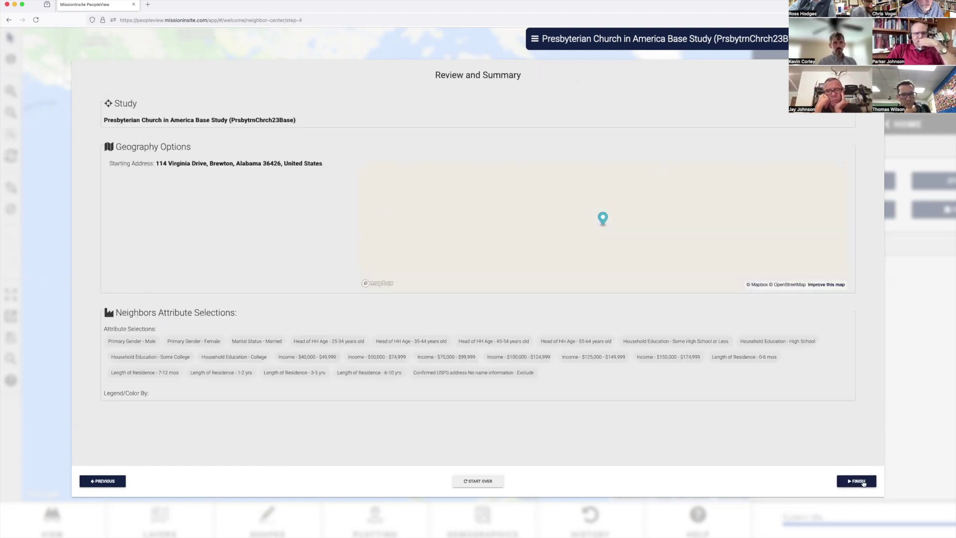
pyautogui.click(858, 480)
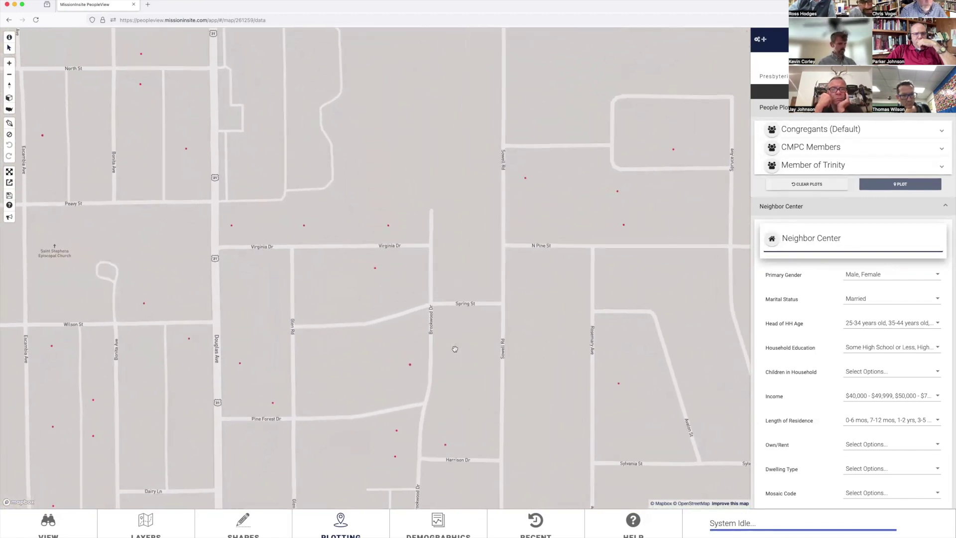
# Step: Open household details for four plotted neighbors on Virginia Dr and Douglas Ave
pyautogui.click(390, 226)
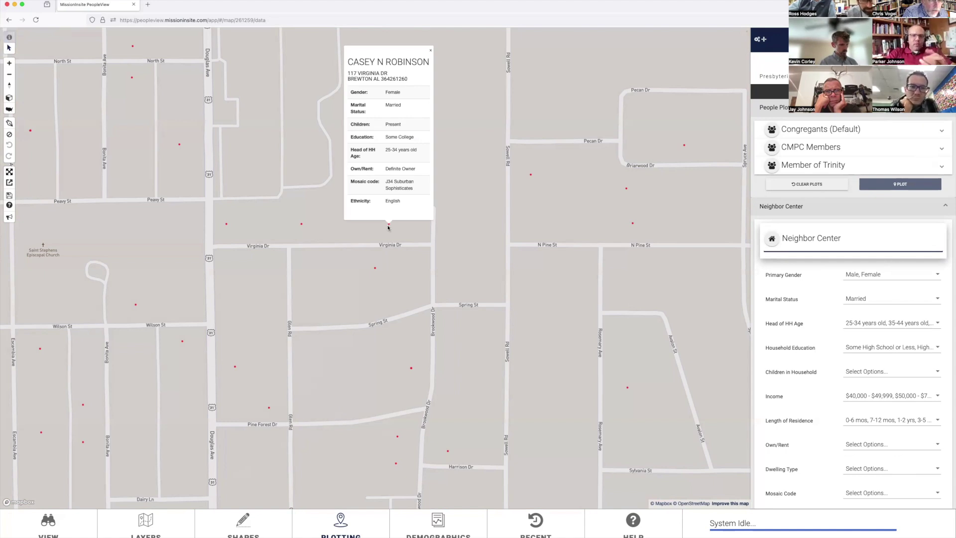
pyautogui.click(376, 270)
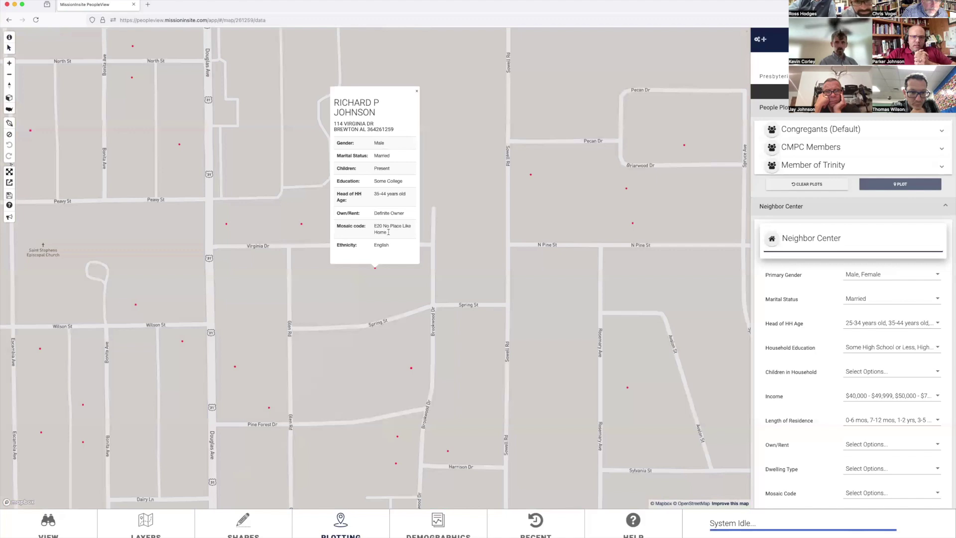
pyautogui.click(301, 224)
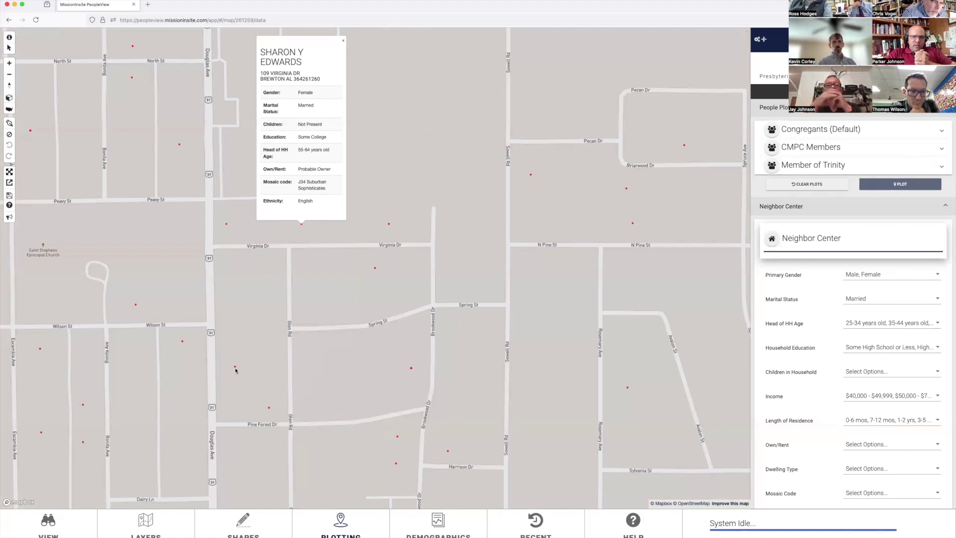
pyautogui.click(235, 367)
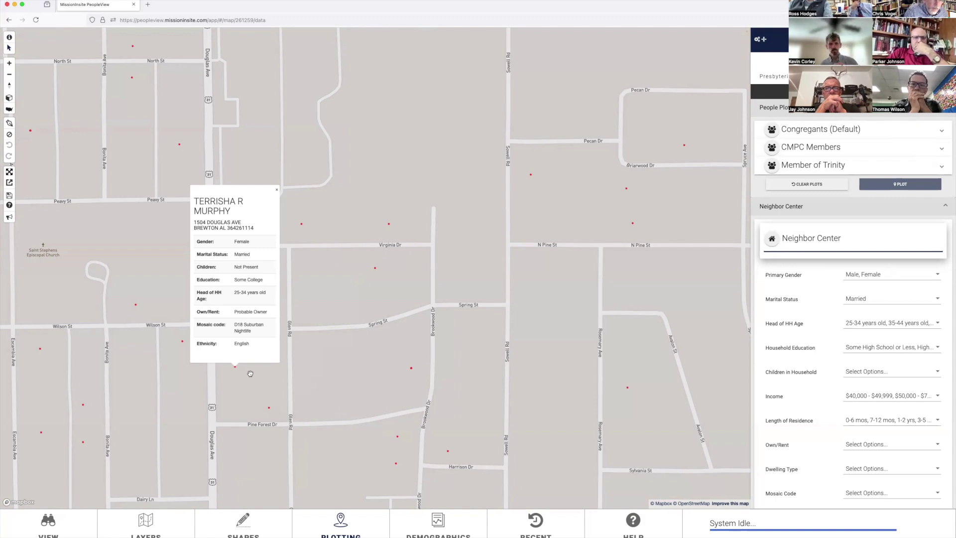
# Step: Zoom the map out and close the neighbor details card
pyautogui.scroll(-5, 281, 389)
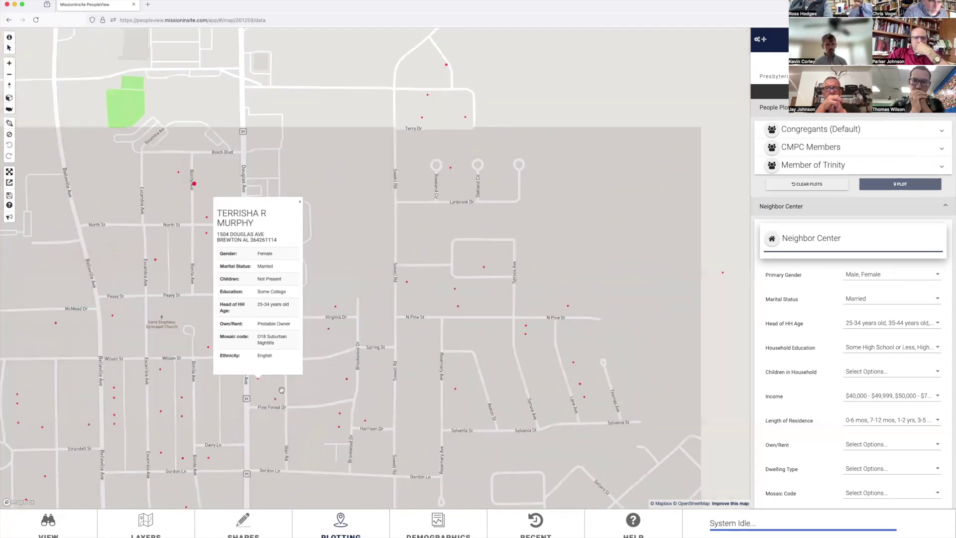
pyautogui.scroll(-5, 282, 390)
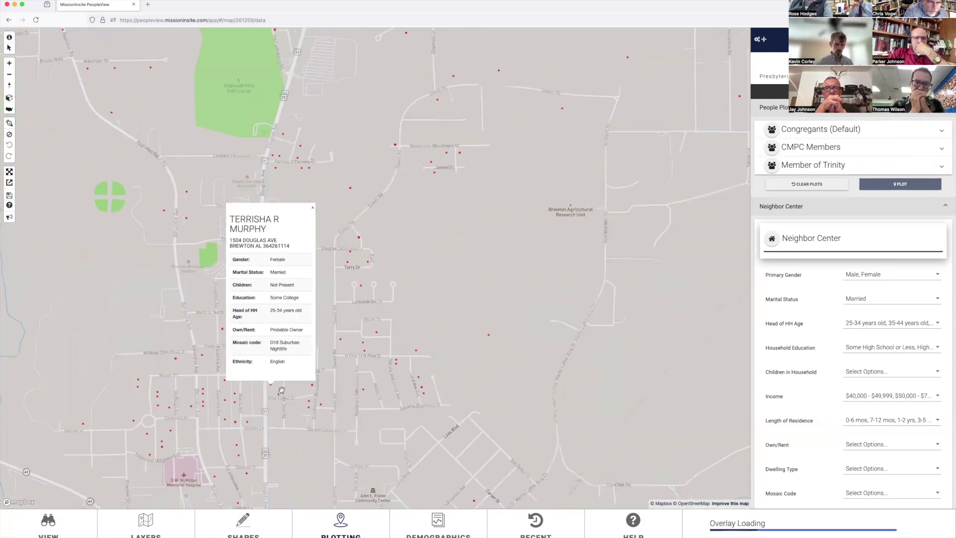
pyautogui.click(316, 211)
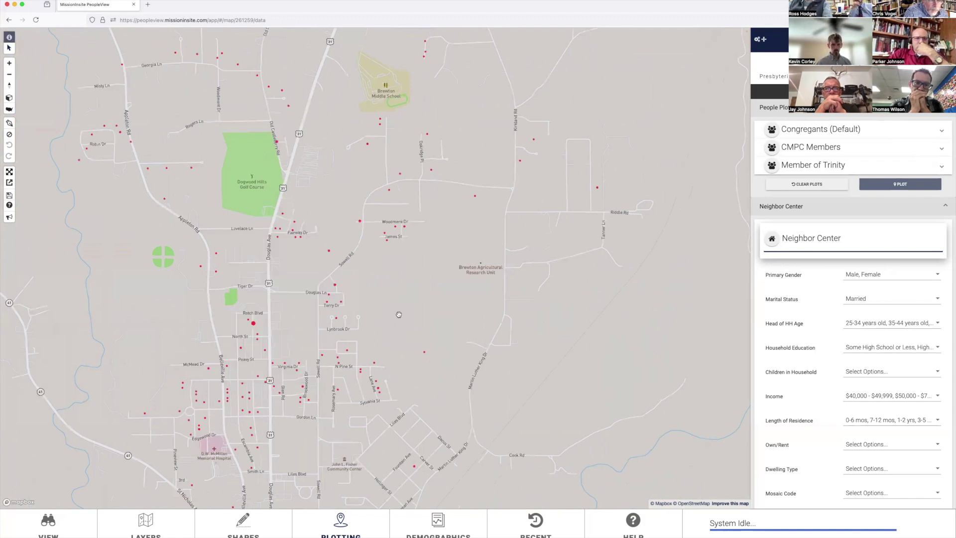
# Step: Pan to southern Brewton's plotted neighbors and collapse the Neighbor Center filter section
pyautogui.moveTo(398, 313); pyautogui.dragTo(407, 64)
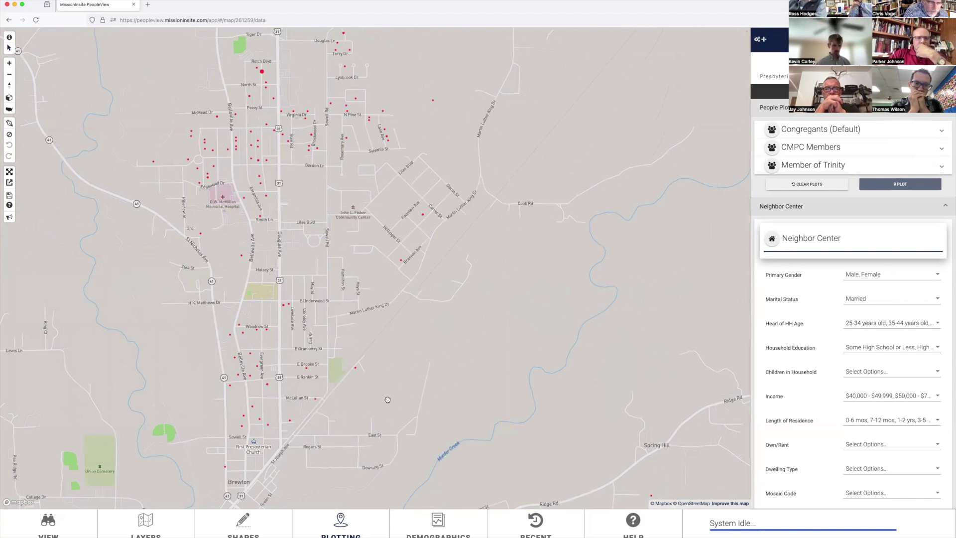
pyautogui.scroll(-1, 391, 423)
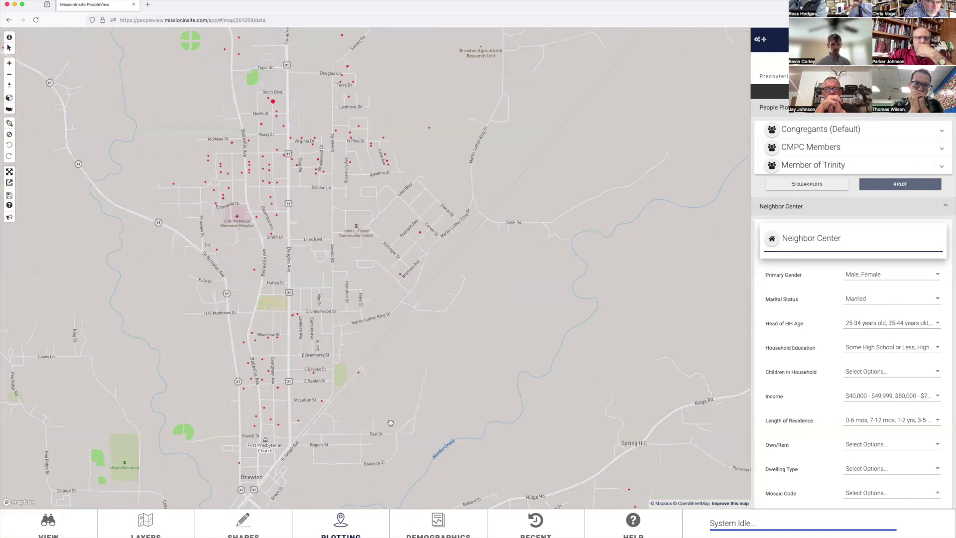
pyautogui.scroll(-3, 391, 423)
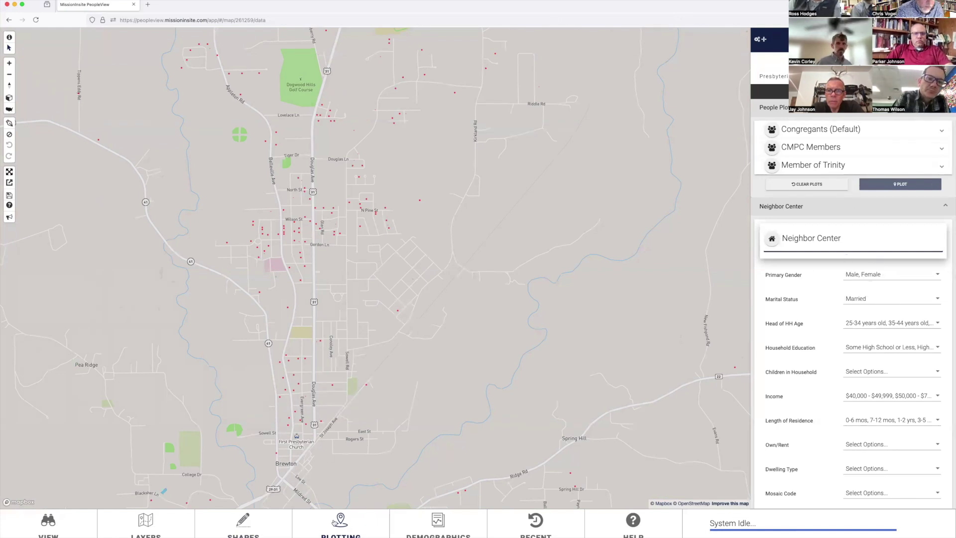
pyautogui.moveTo(826, 234)
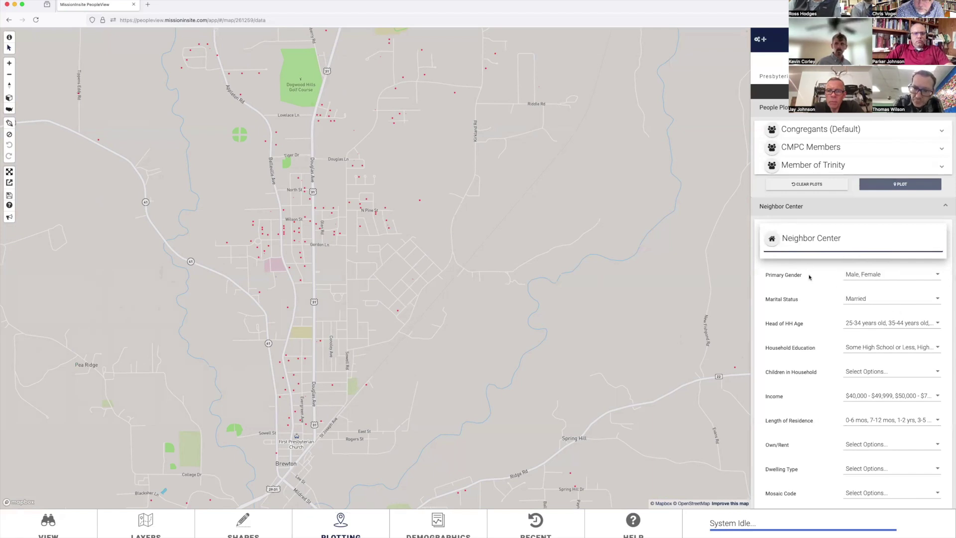
pyautogui.scroll(-5, 808, 277)
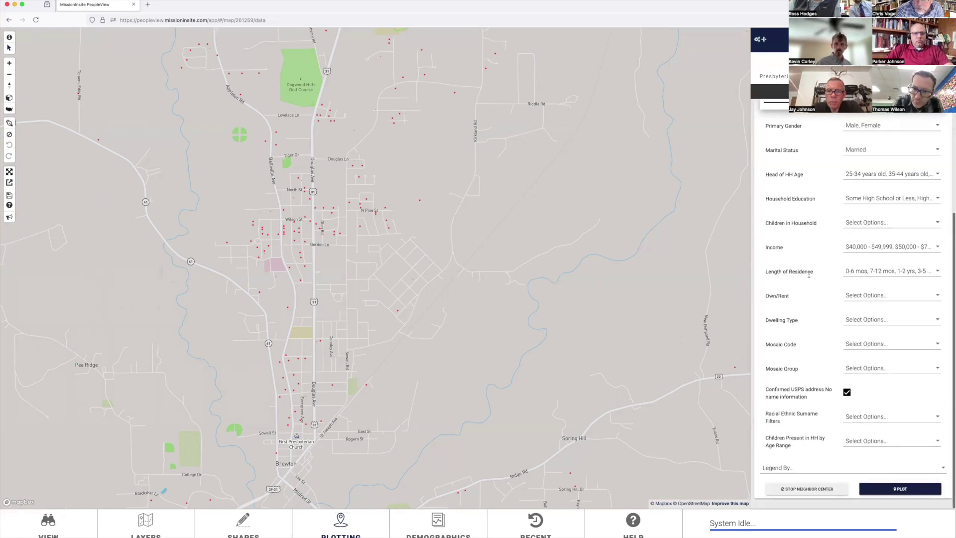
pyautogui.scroll(5, 809, 275)
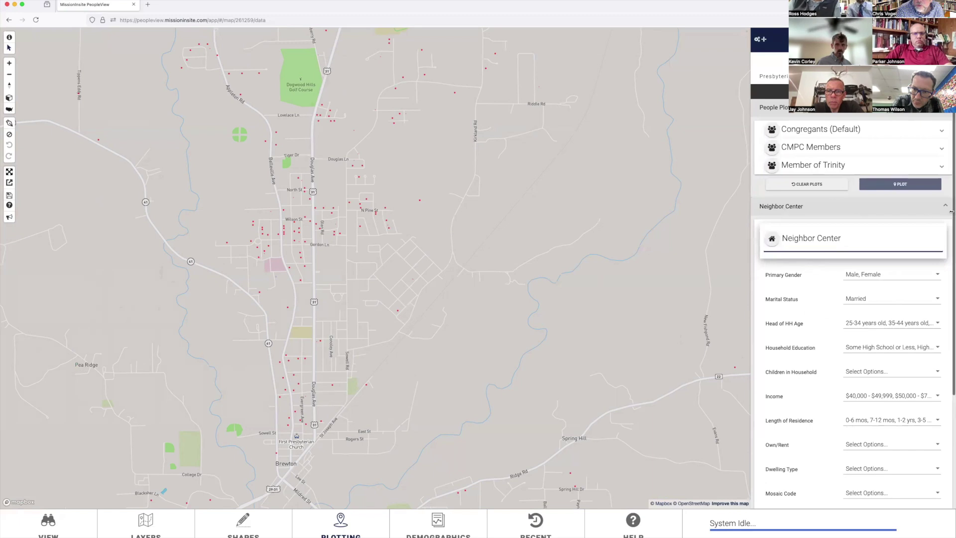
pyautogui.click(944, 206)
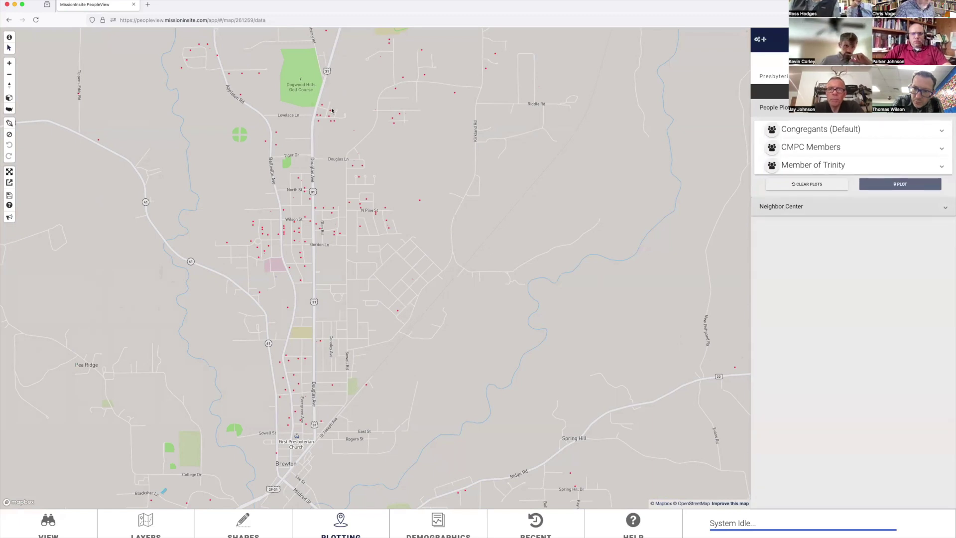
# Step: Open a new maximized window and load MissionInsite's study-selection page from the trimmed URL
pyautogui.press('super+n')
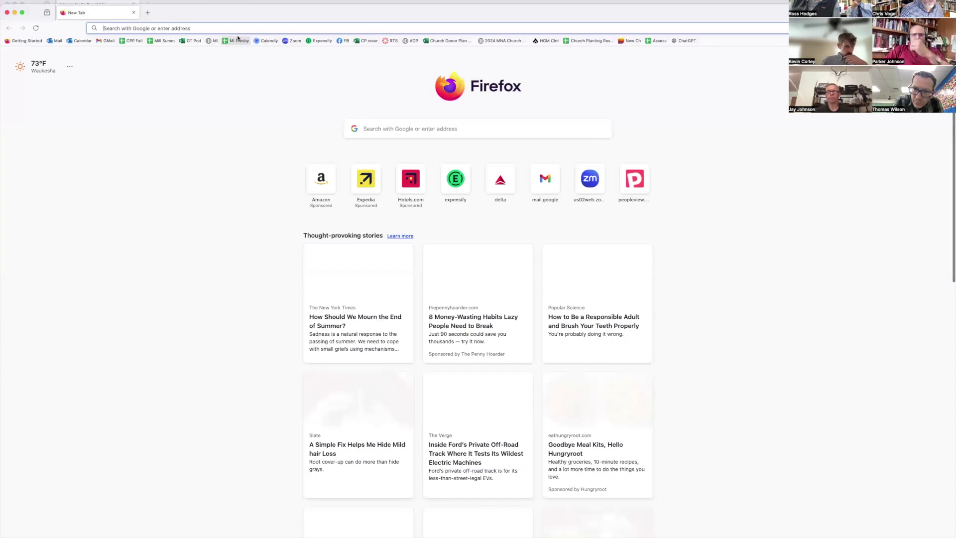
pyautogui.doubleClick(262, 10)
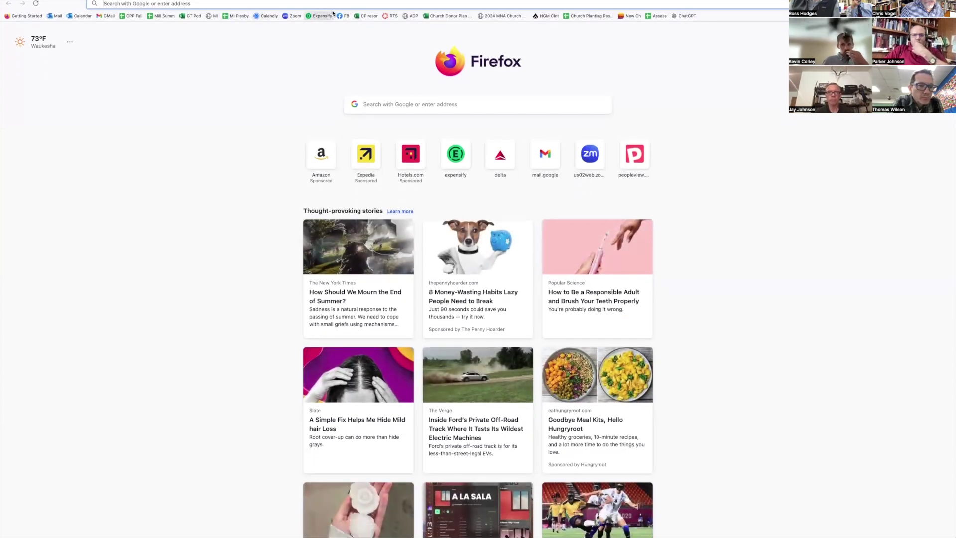
pyautogui.click(211, 17)
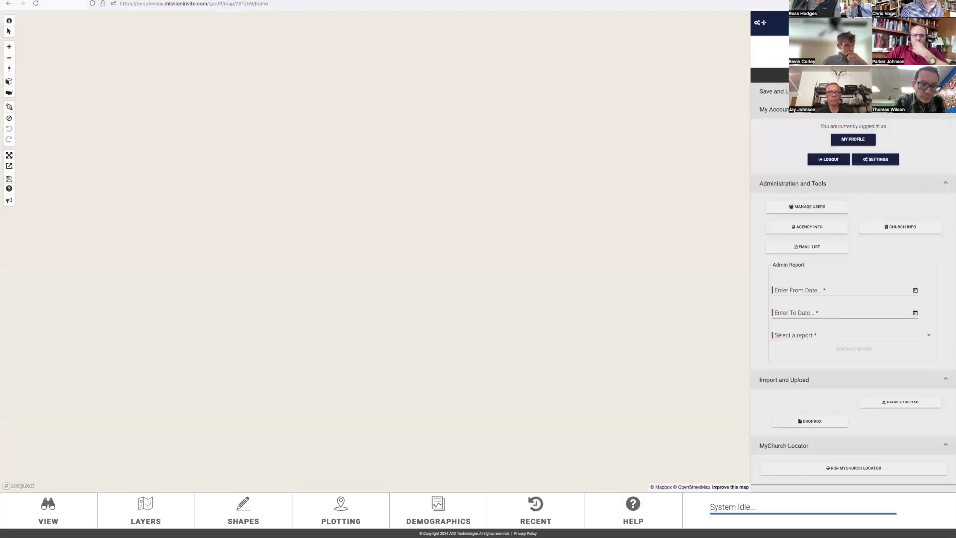
pyautogui.click(210, 3)
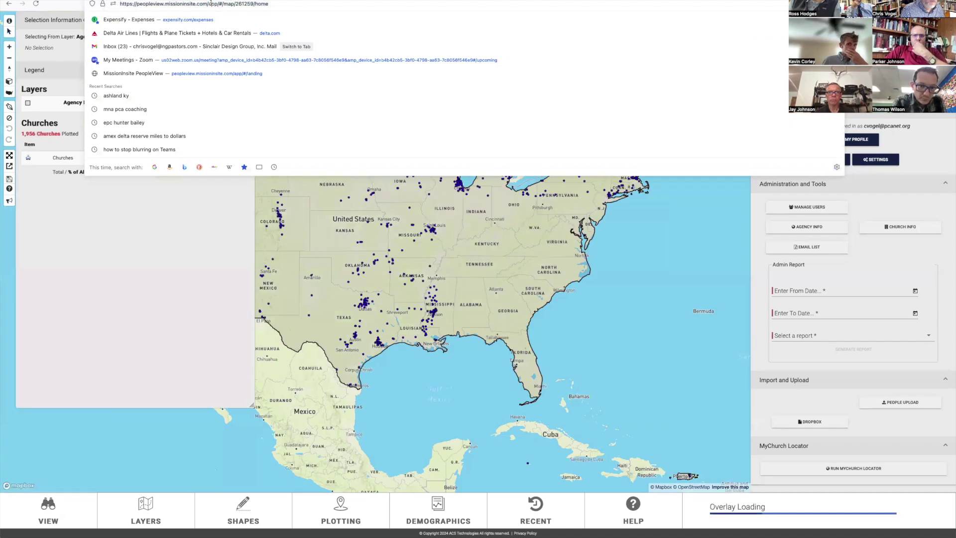
pyautogui.moveTo(210, 3); pyautogui.dragTo(275, 4)
pyautogui.press('BackSpace')
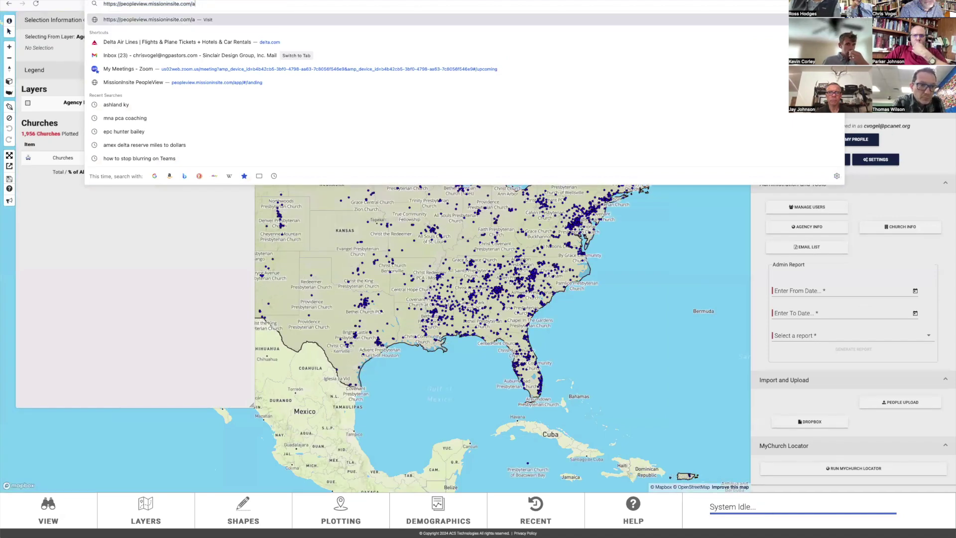
pyautogui.press('Return')
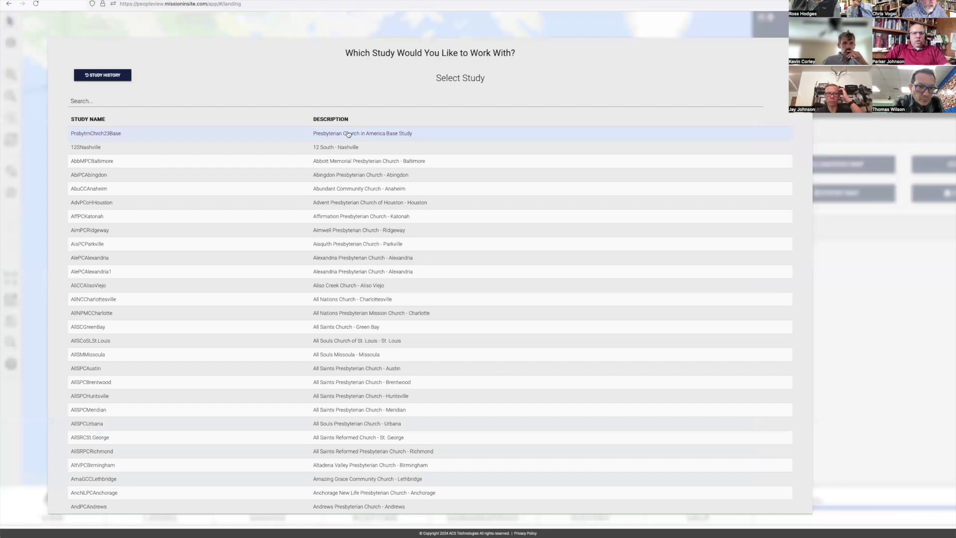
# Step: Open the PCA Base Study, begin Find and Plot Neighbors, then Start Over
pyautogui.click(347, 134)
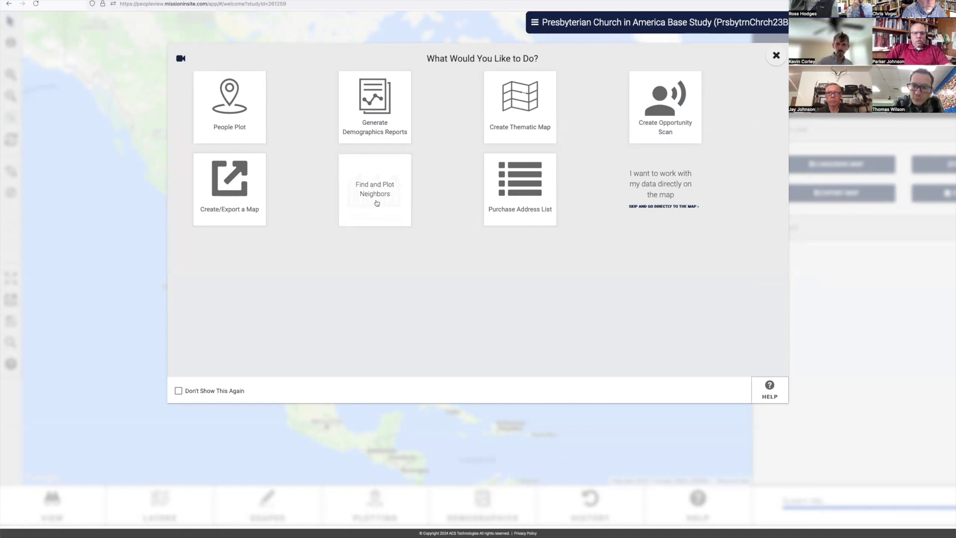
pyautogui.click(377, 202)
pyautogui.click(96, 108)
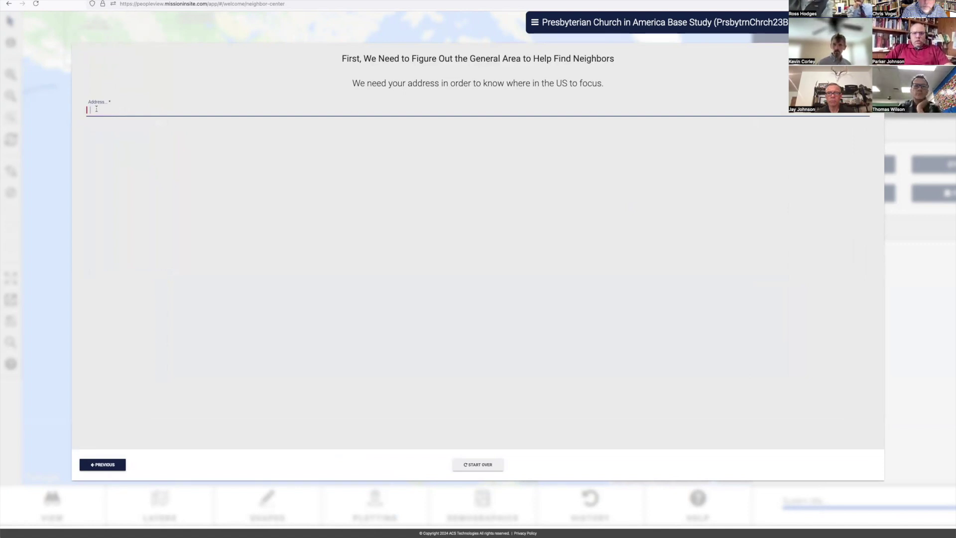
pyautogui.click(478, 464)
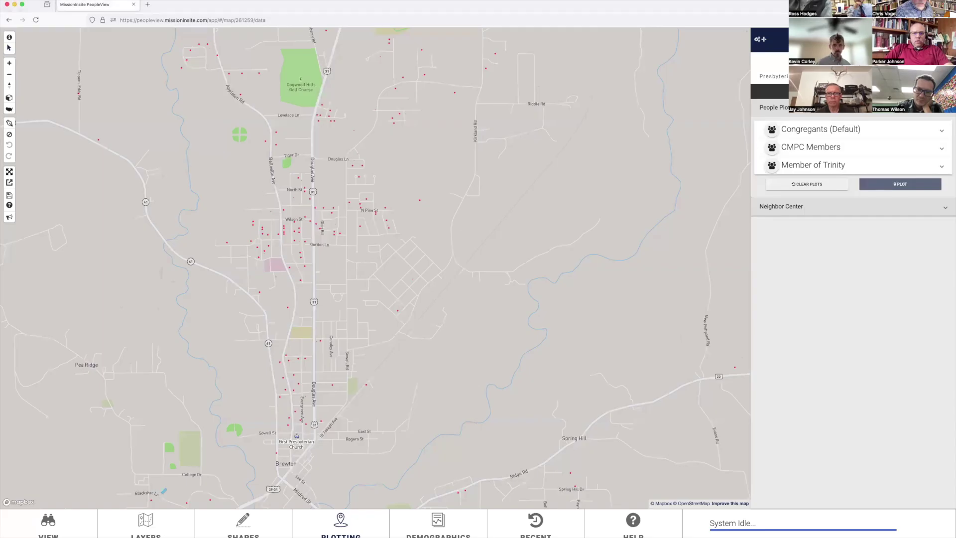
# Step: Expand the Neighbor Center and review the Primary Gender dropdown choices
pyautogui.click(945, 207)
pyautogui.moveTo(803, 228)
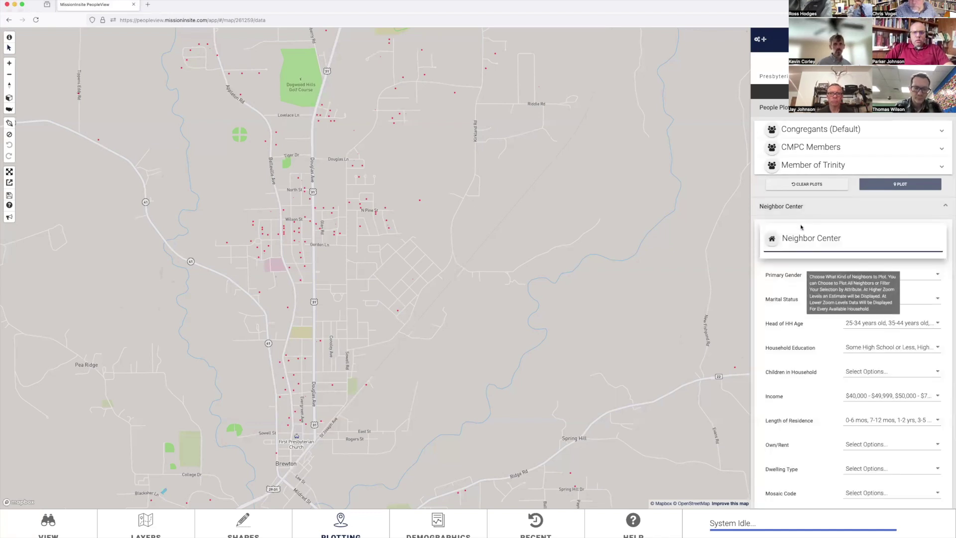
pyautogui.click(937, 276)
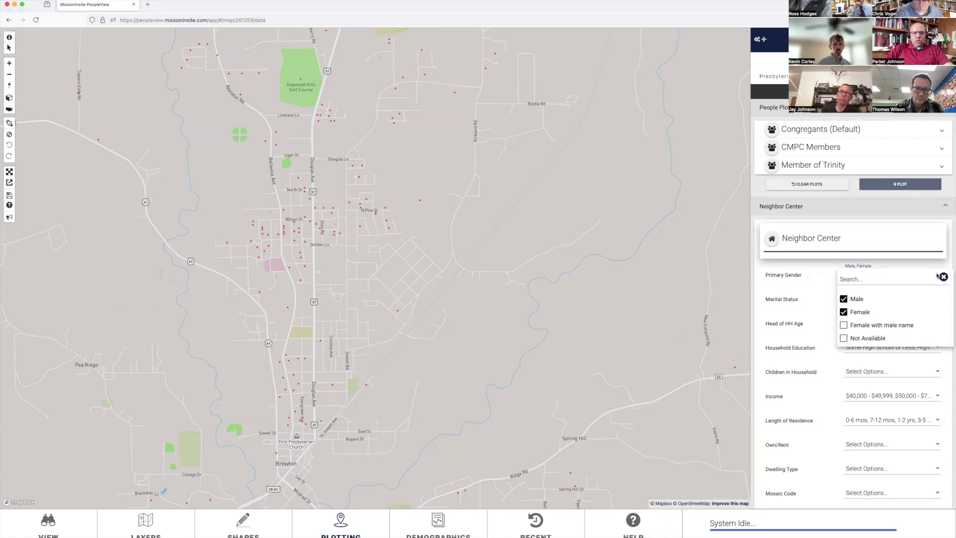
pyautogui.click(457, 321)
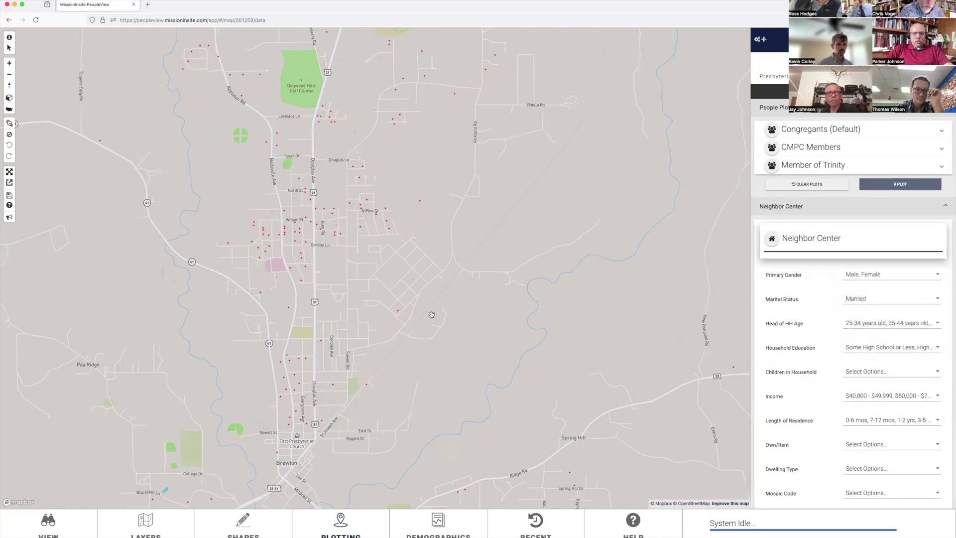
# Step: Zoom the map out and back in on churches around Charlotte
pyautogui.scroll(-5, 432, 315)
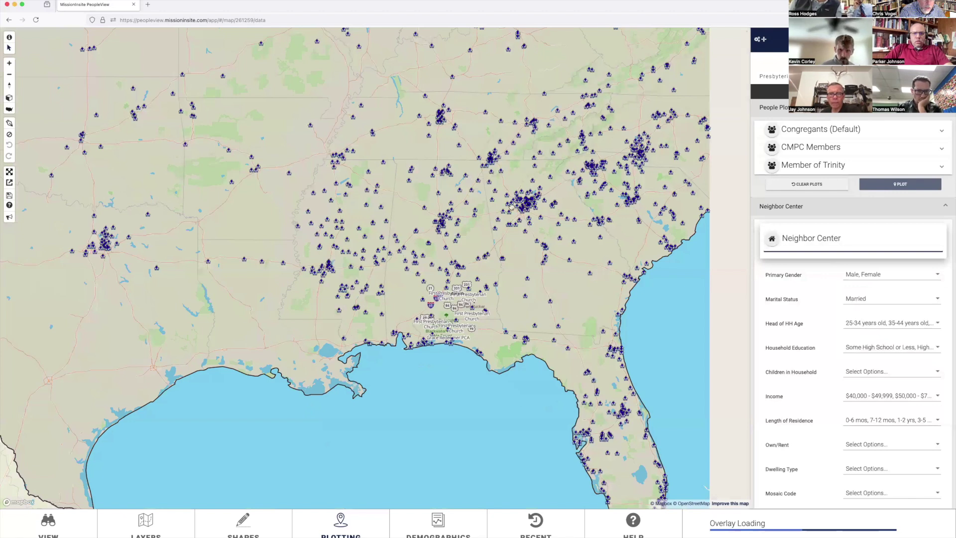
pyautogui.scroll(-2, 495, 210)
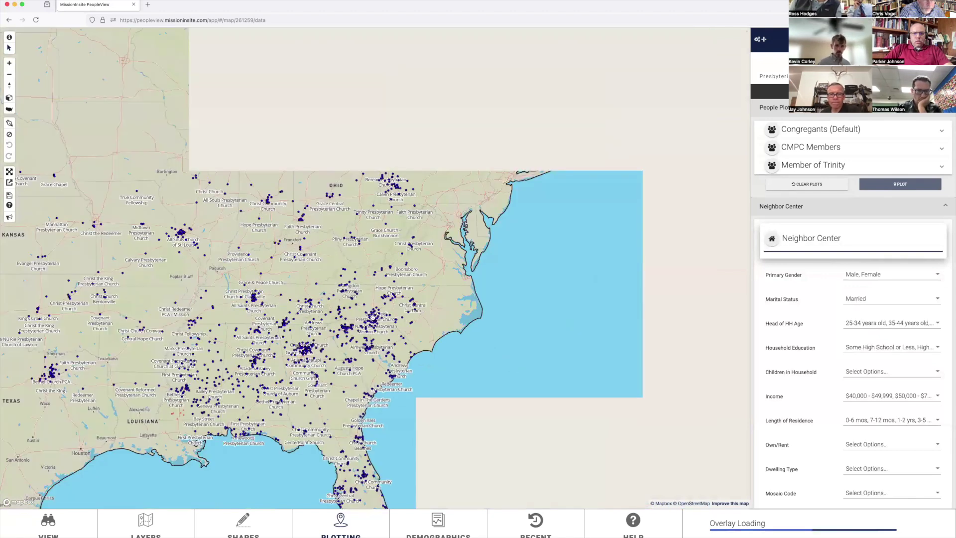
pyautogui.scroll(10, 372, 316)
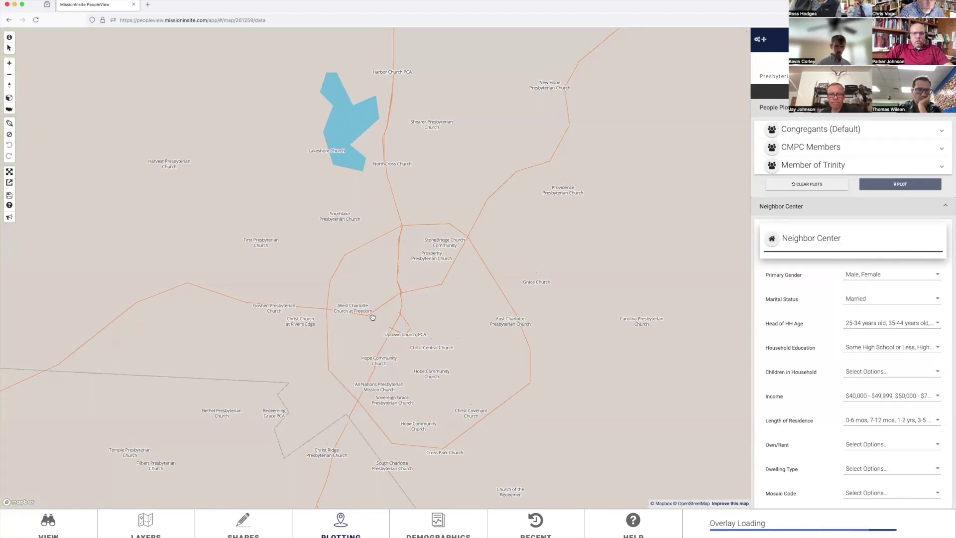
pyautogui.scroll(3, 372, 317)
pyautogui.scroll(-2, 372, 317)
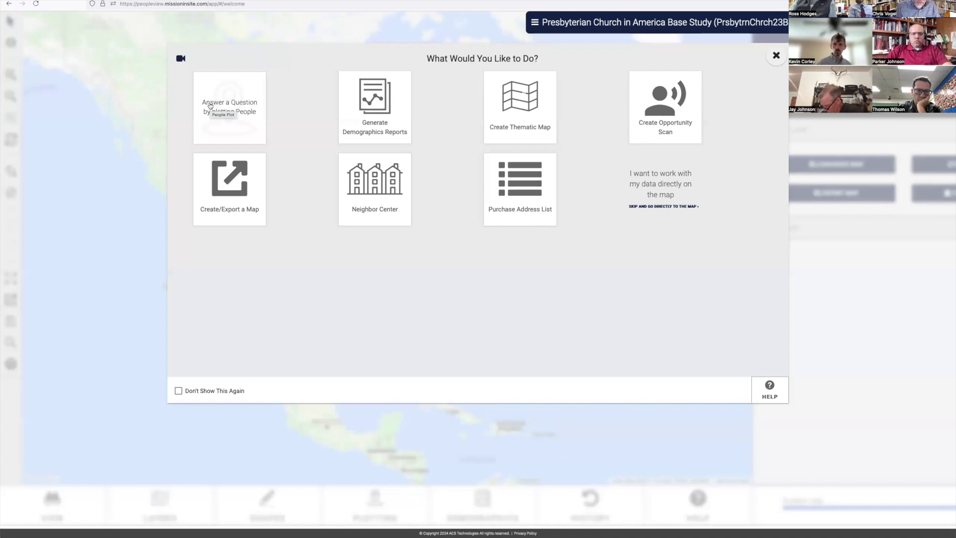
# Step: Dismiss the welcome choices and start a blank Neighbor Center filter in the plotting panel
pyautogui.click(776, 56)
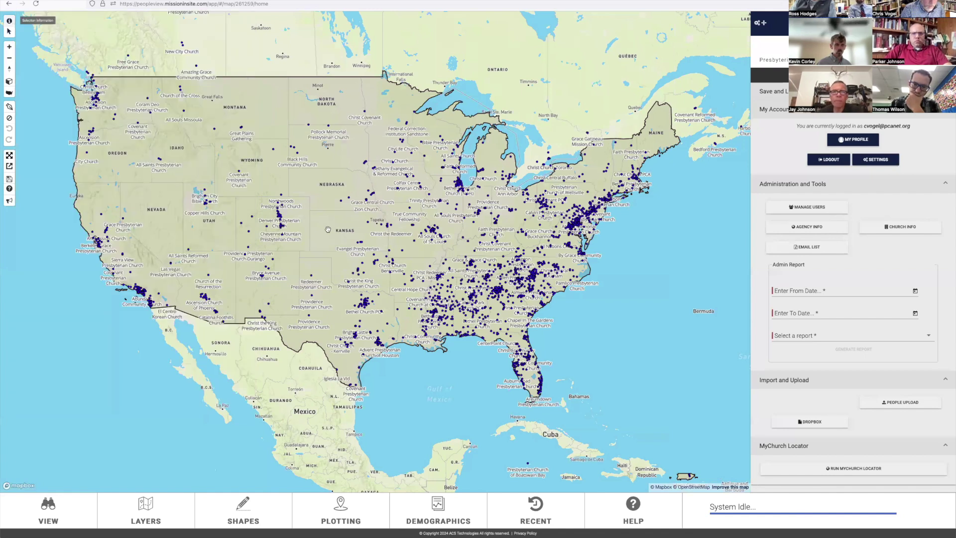
pyautogui.click(341, 504)
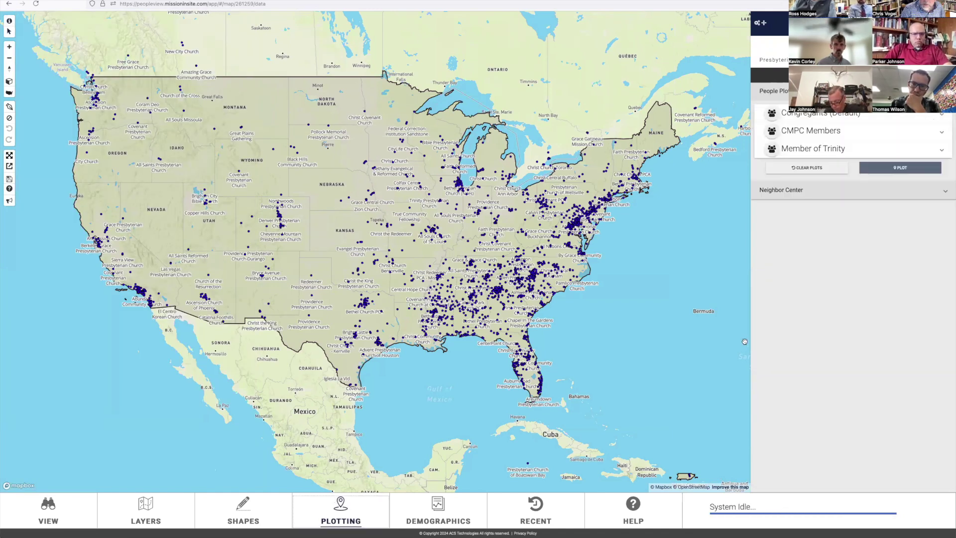
pyautogui.click(945, 190)
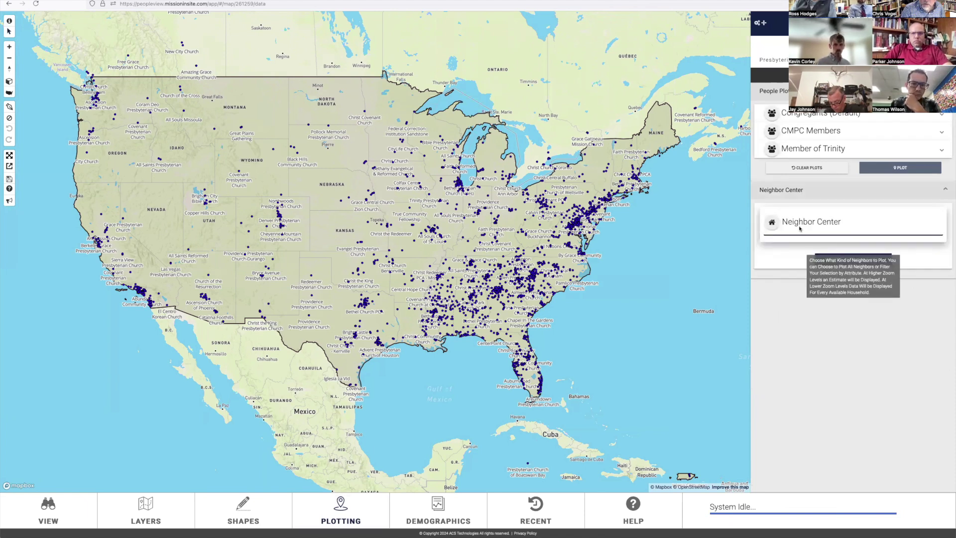
pyautogui.click(860, 259)
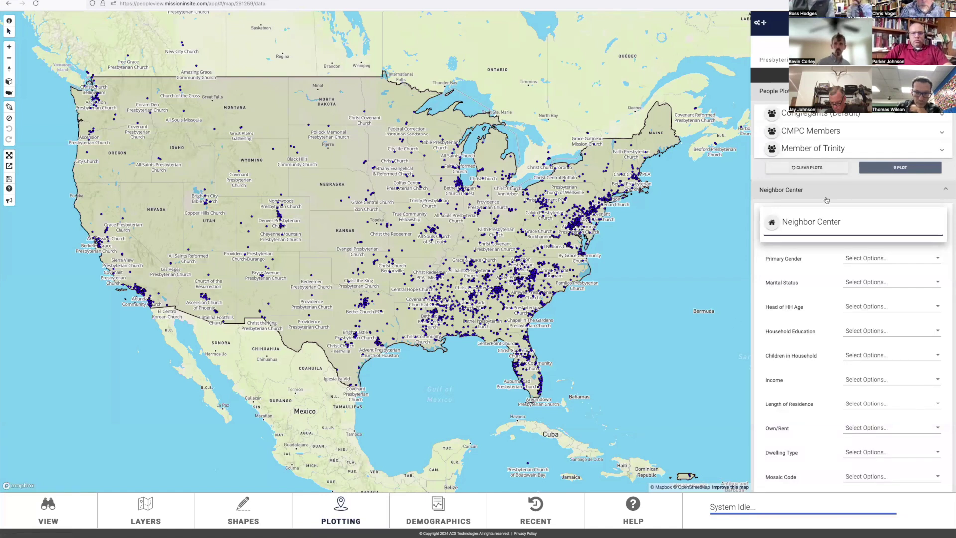
# Step: Plot All congregants from Congregants (Default) as red markers on the US church map
pyautogui.click(837, 113)
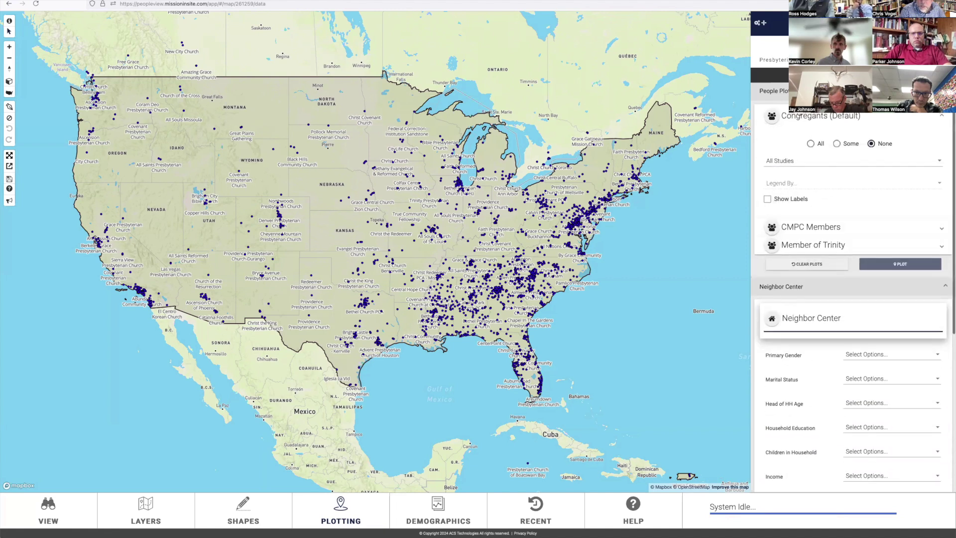
pyautogui.click(811, 143)
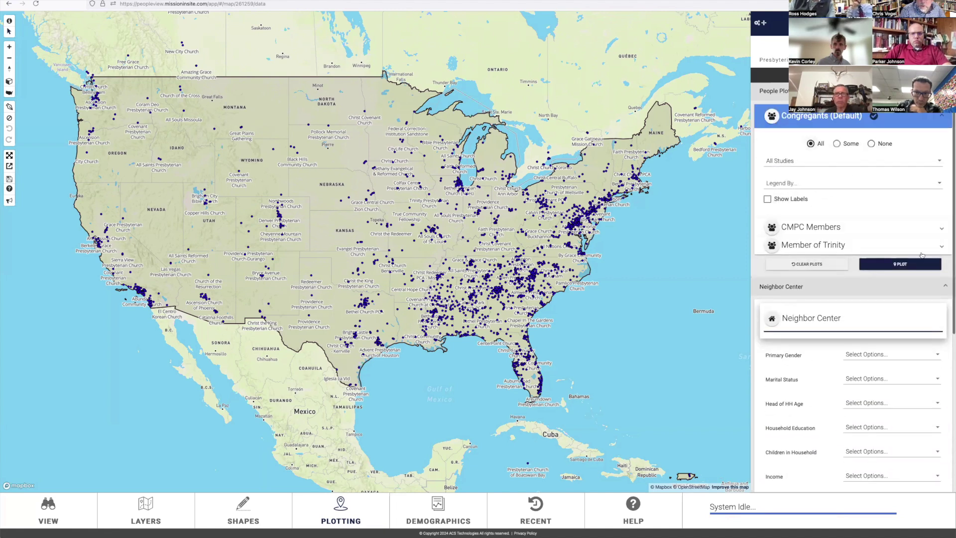
pyautogui.click(913, 264)
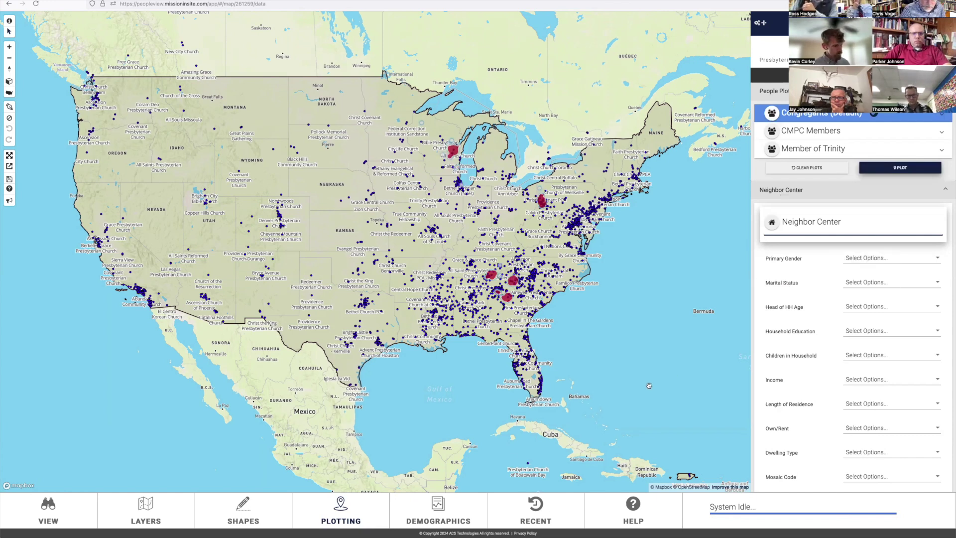
# Step: Show the Contact Us support details under Help and start an email to the support address
pyautogui.click(633, 505)
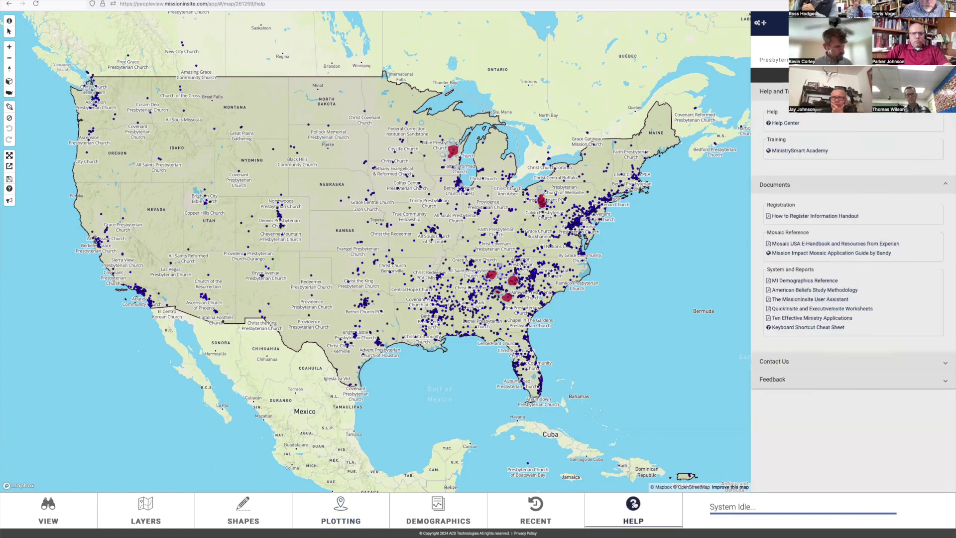
pyautogui.click(777, 363)
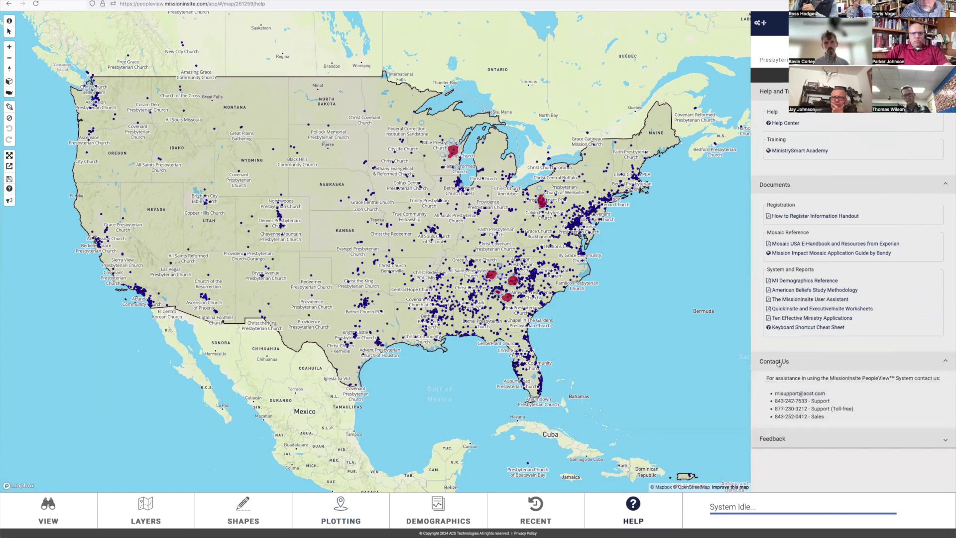
pyautogui.click(805, 396)
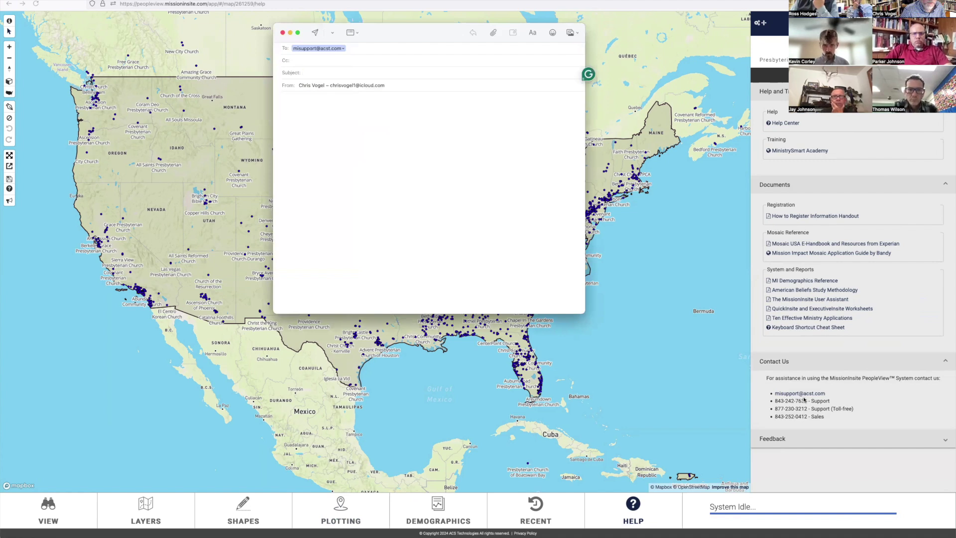
# Step: Close the unsent support email, choosing Don't Save to discard the draft
pyautogui.click(283, 32)
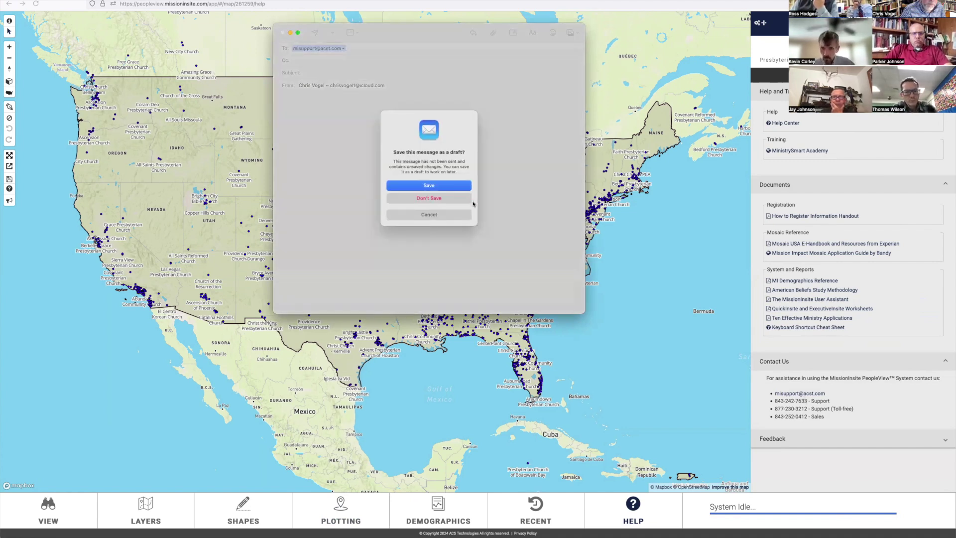
pyautogui.click(428, 198)
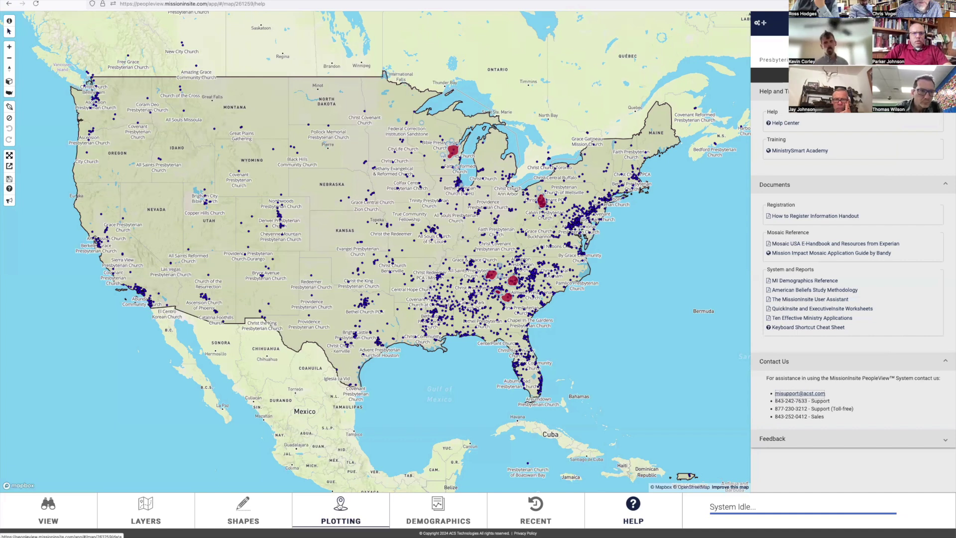
# Step: Return from the plotting options to the Help resources and open the online Help Center
pyautogui.click(337, 506)
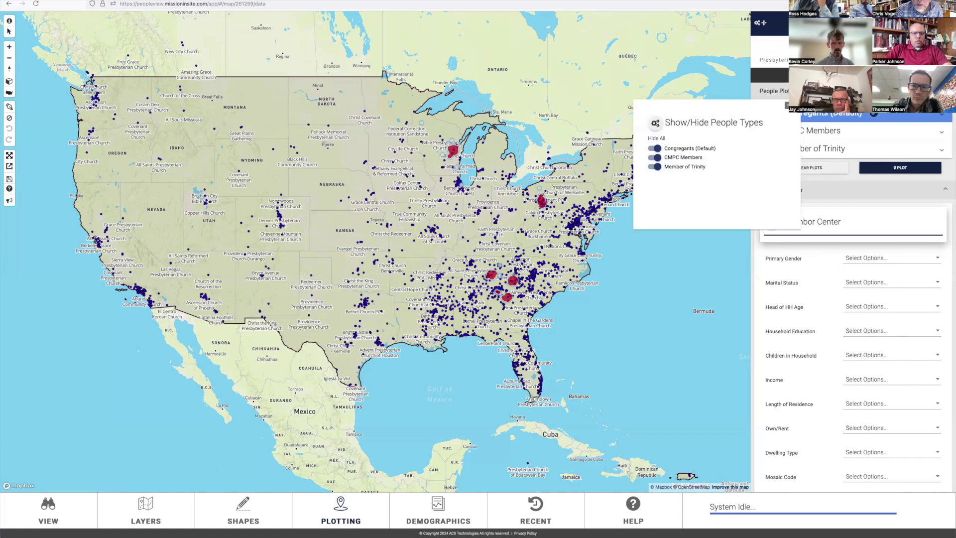
pyautogui.scroll(-3, 851, 299)
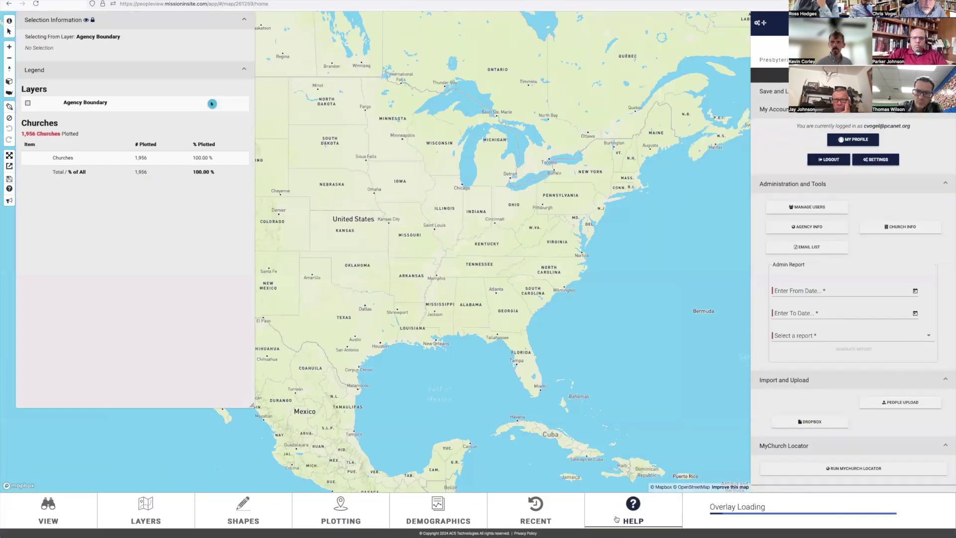
pyautogui.click(616, 519)
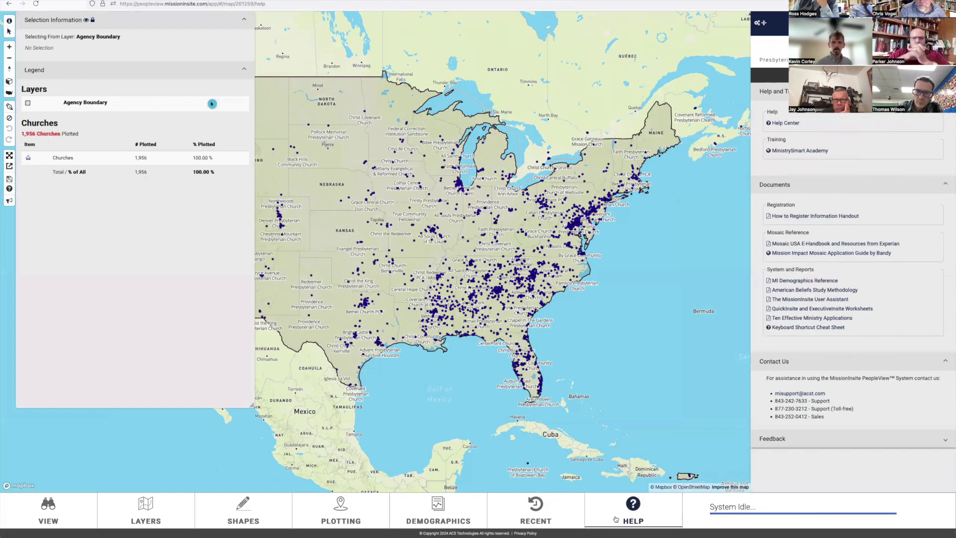
pyautogui.click(773, 124)
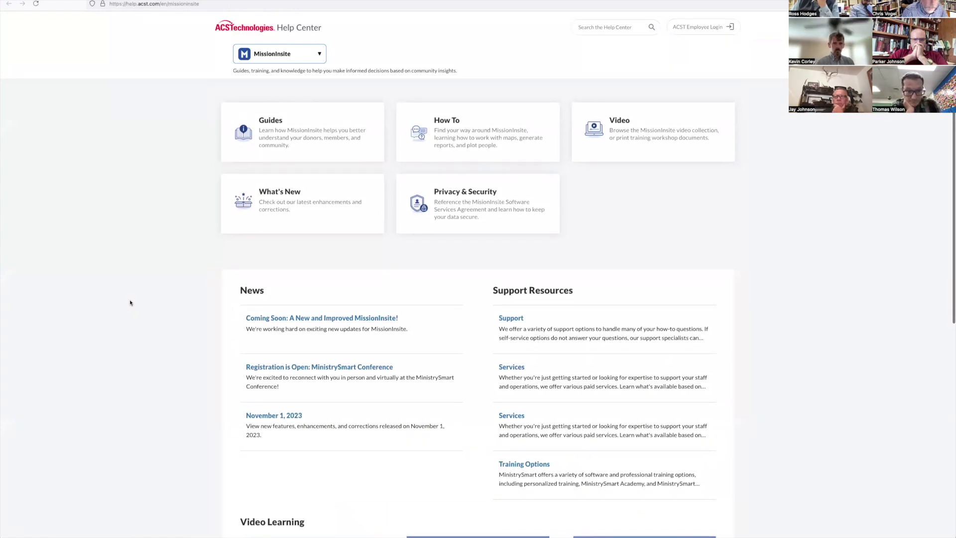
# Step: Open the Plot Prospects article via How To and Use Neighbor Center
pyautogui.scroll(-5, 130, 302)
pyautogui.scroll(-3, 130, 302)
pyautogui.scroll(8, 130, 303)
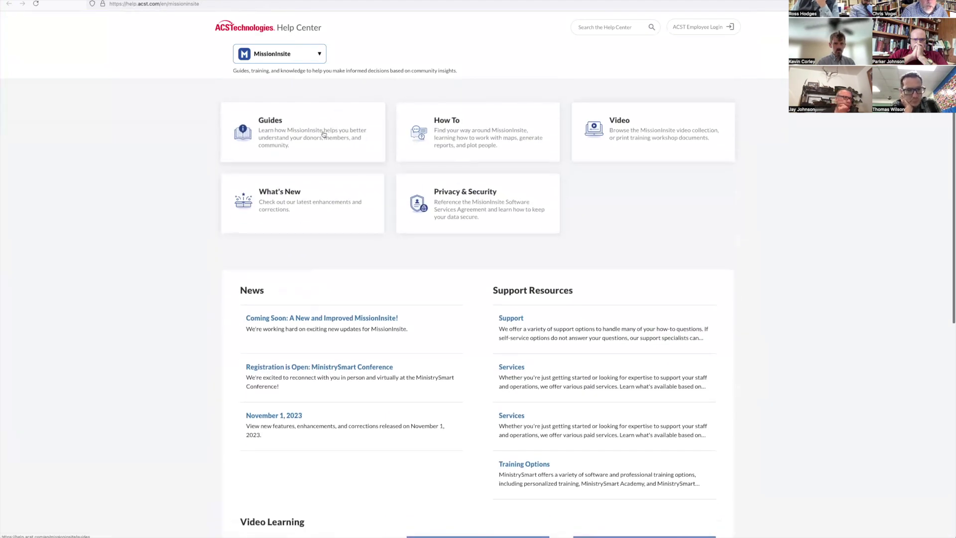
pyautogui.click(458, 135)
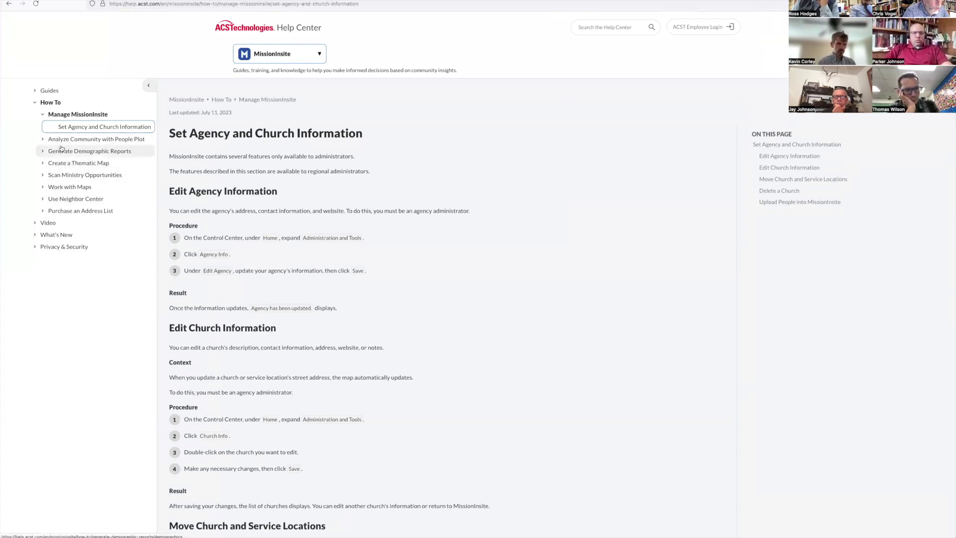
pyautogui.click(44, 202)
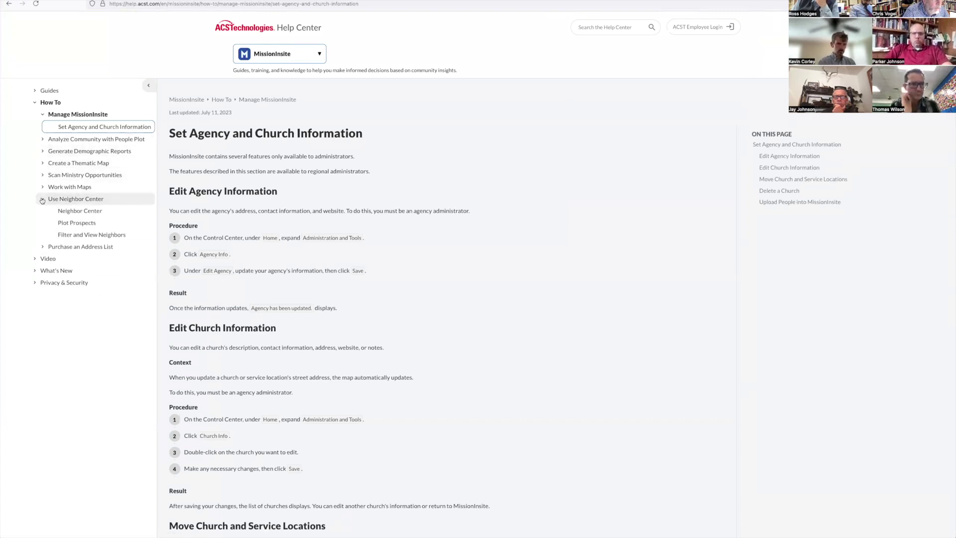
pyautogui.click(82, 223)
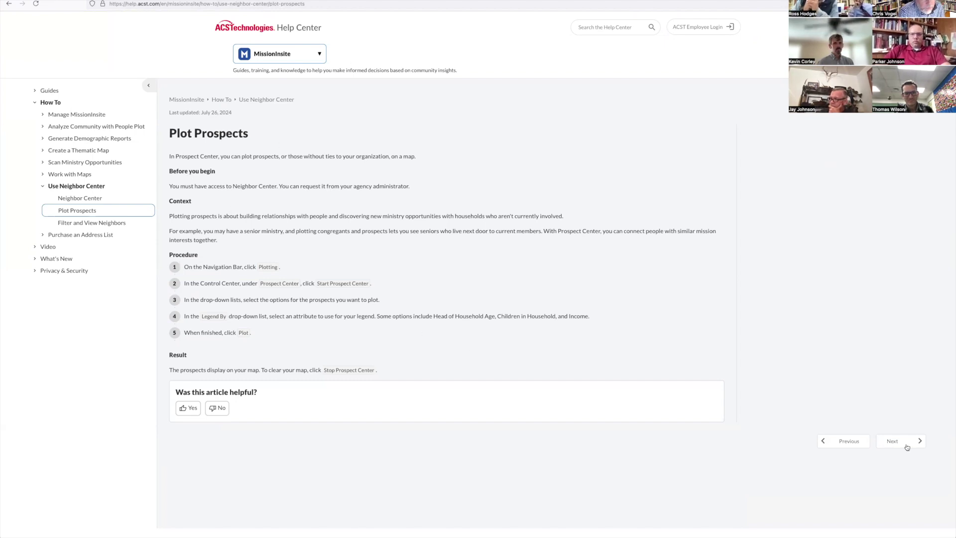
# Step: Browse the Create or Export a Map, Load a Saved Map and Export a Map Image articles, then go back home
pyautogui.click(65, 174)
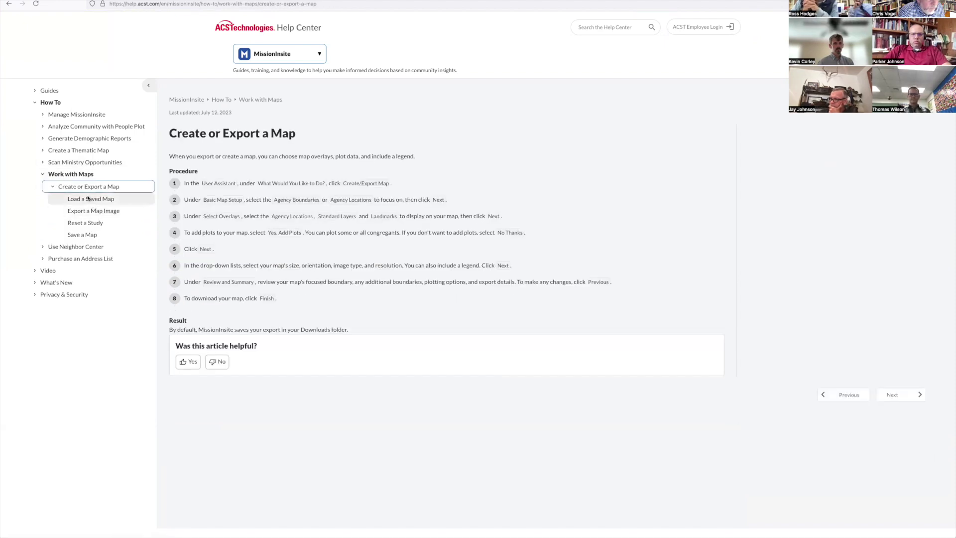
pyautogui.click(94, 198)
pyautogui.click(96, 211)
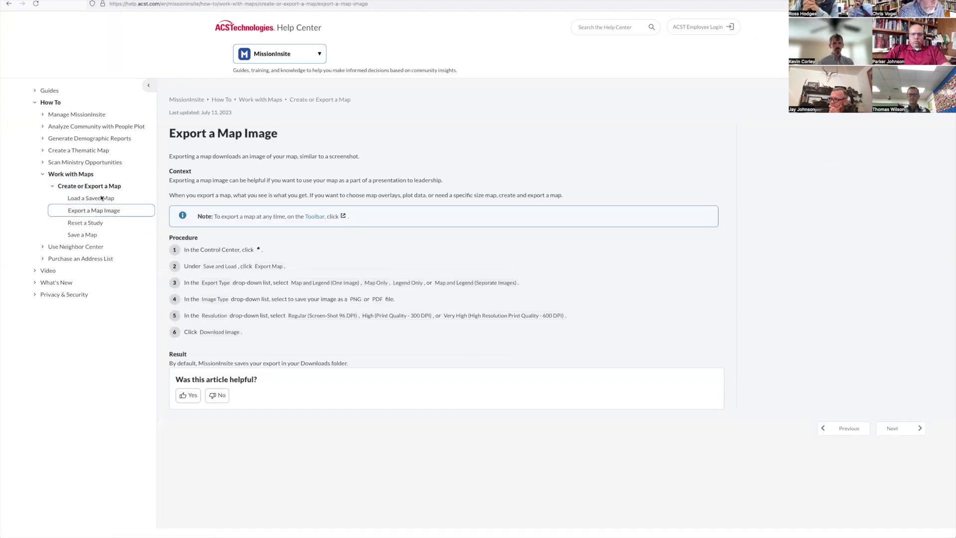
pyautogui.click(43, 151)
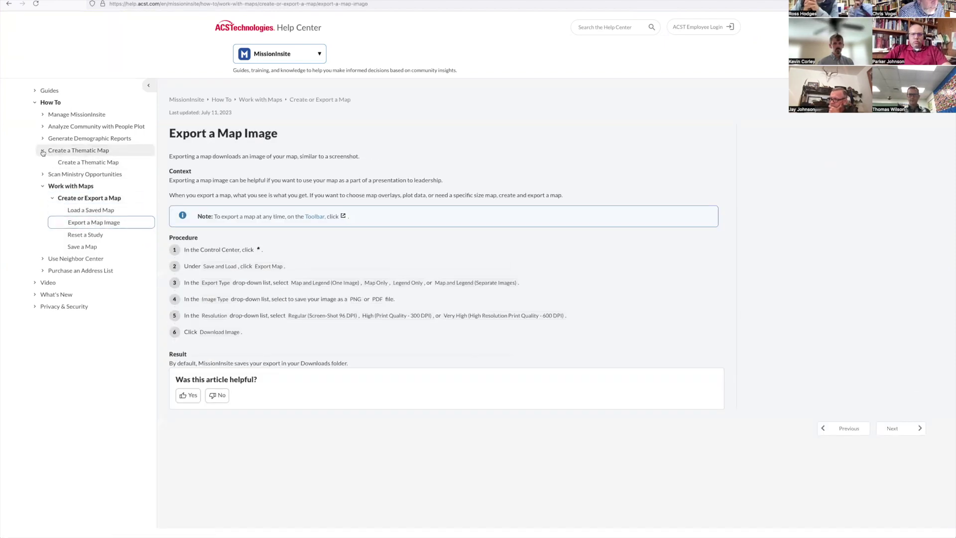
pyautogui.click(9, 4)
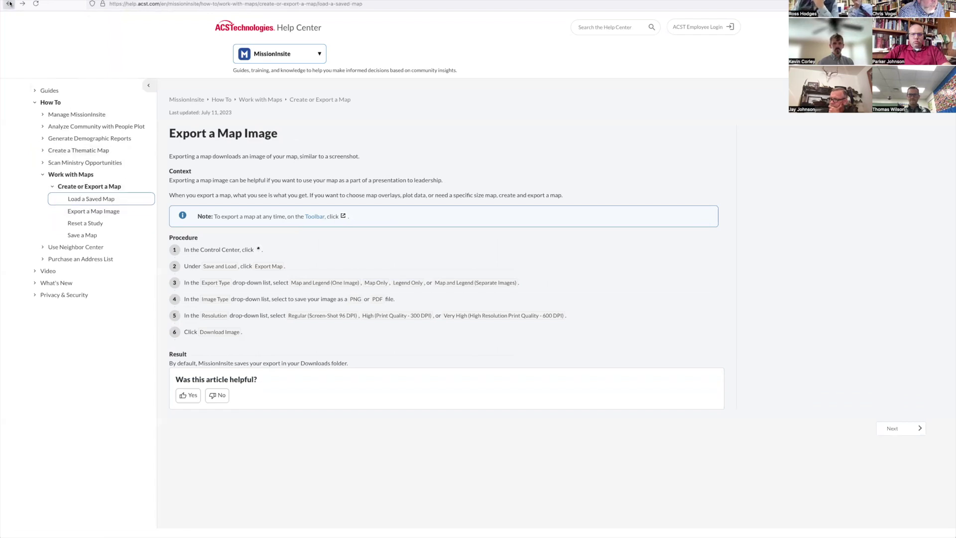
pyautogui.click(9, 4)
pyautogui.click(9, 4)
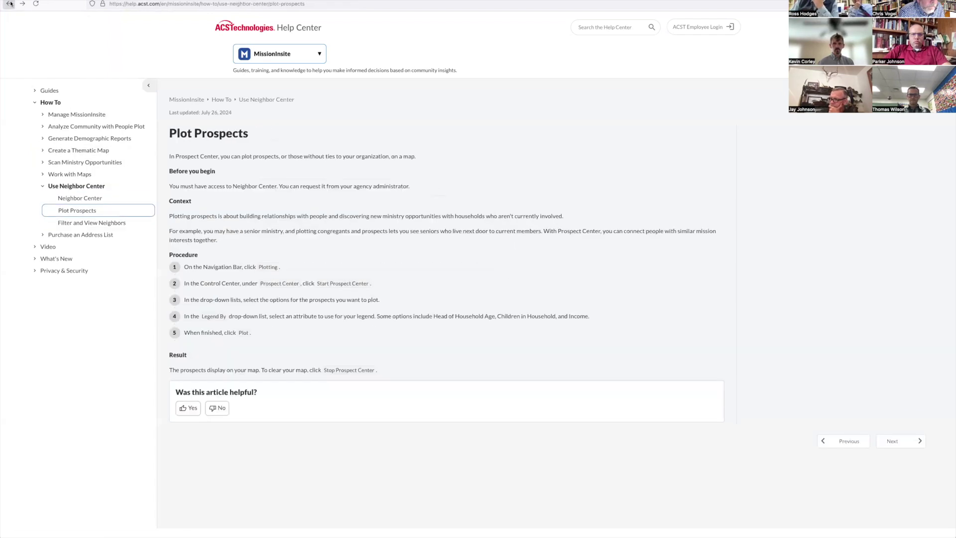
pyautogui.click(9, 4)
pyautogui.click(9, 4)
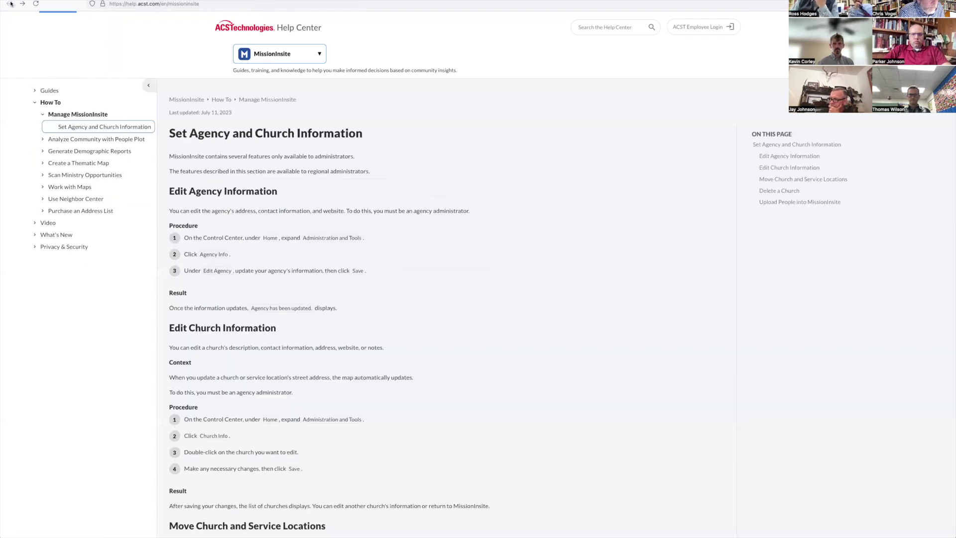
# Step: Browse the MissionInsite Guides and open Workshop Handouts under Video
pyautogui.click(279, 138)
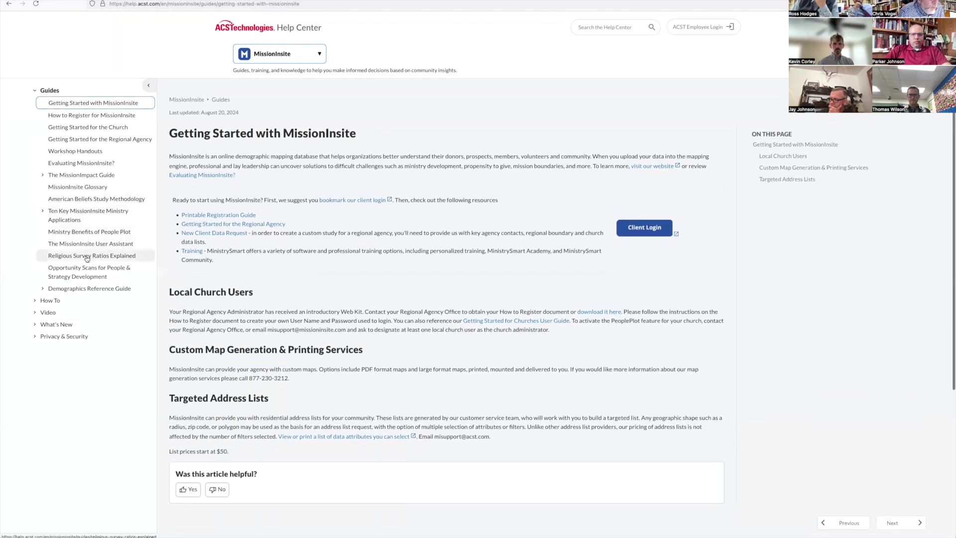
pyautogui.click(57, 233)
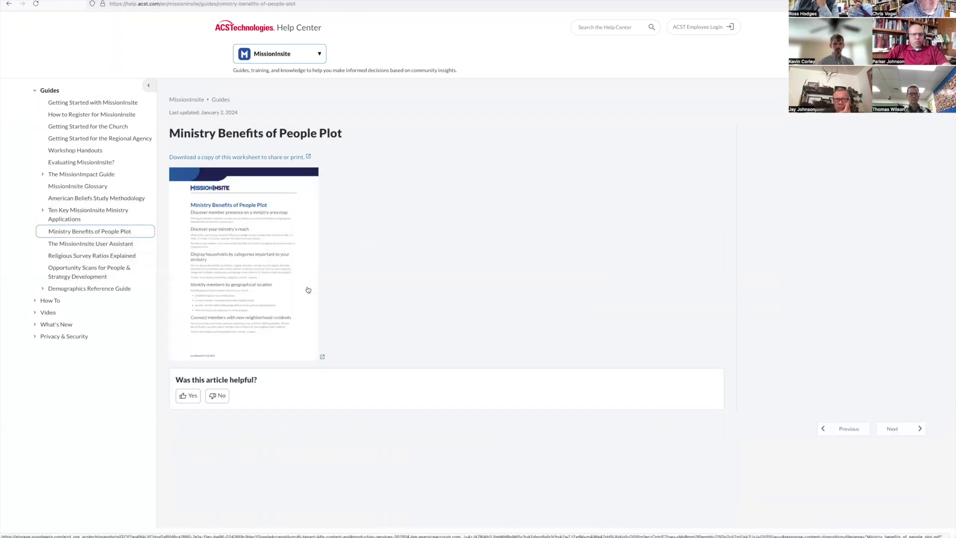
pyautogui.click(42, 174)
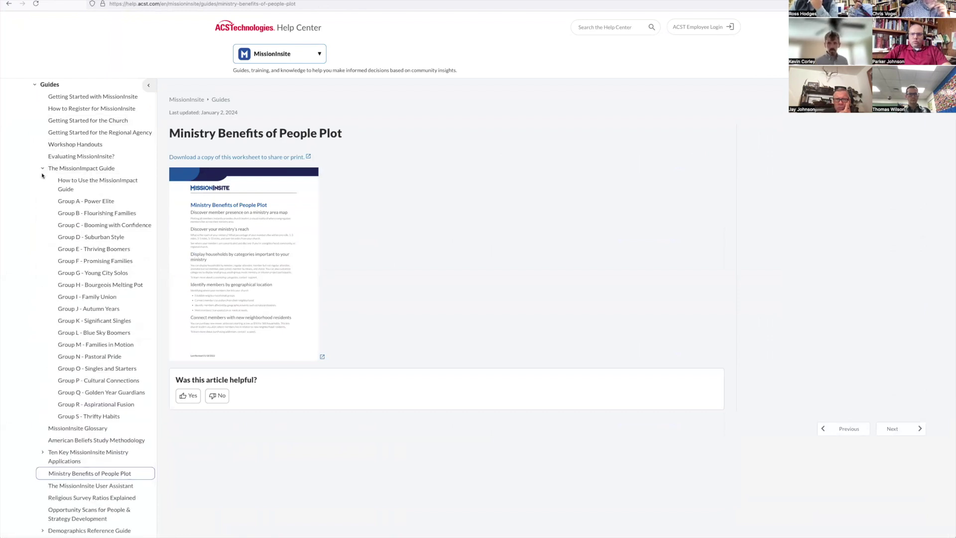
pyautogui.click(9, 4)
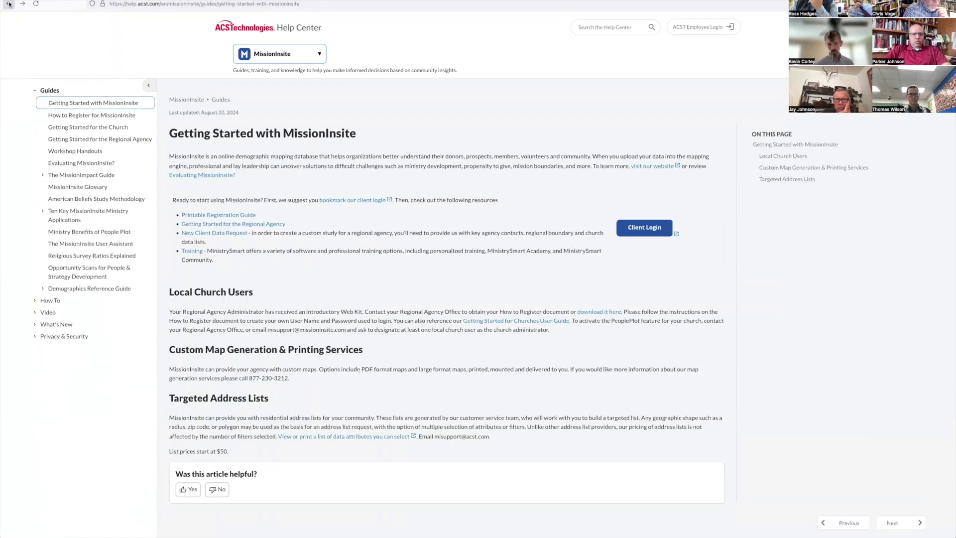
pyautogui.click(36, 312)
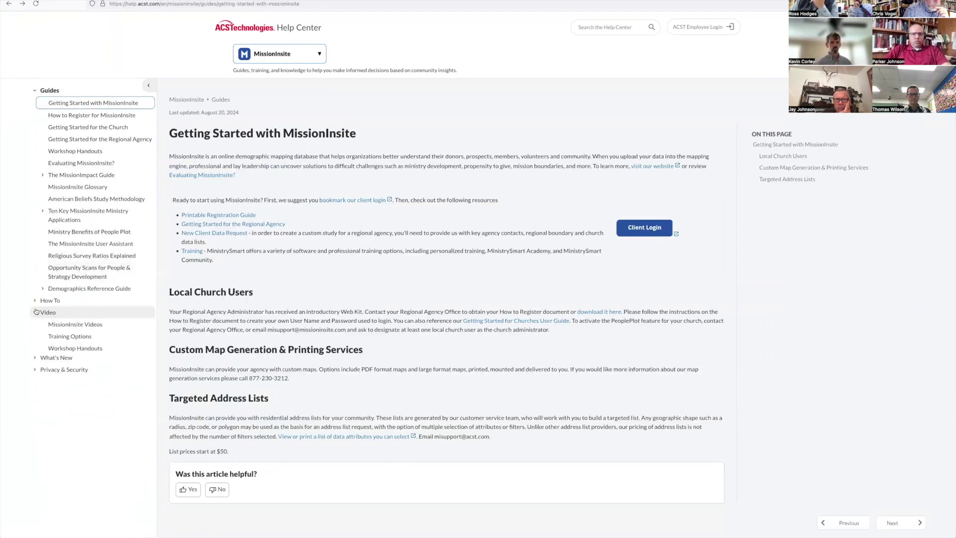
pyautogui.click(82, 347)
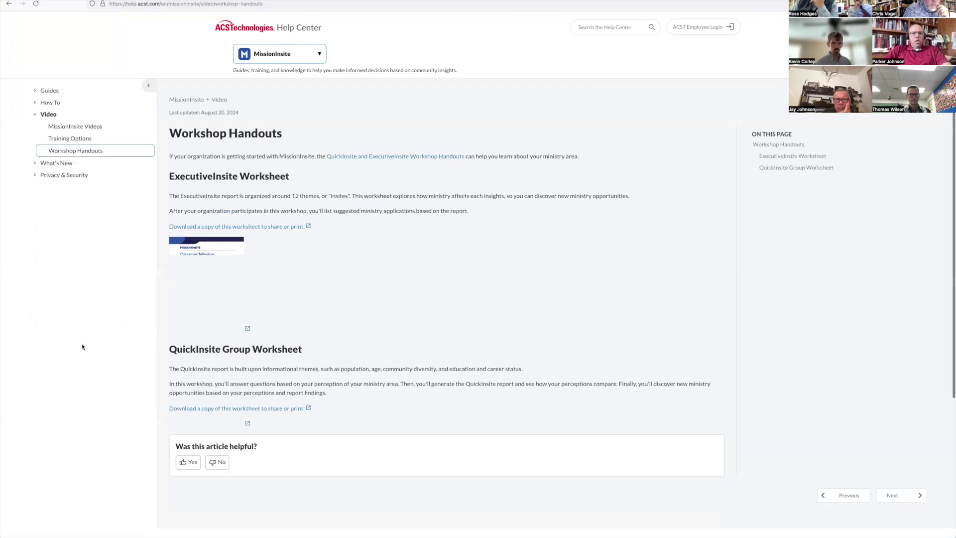
pyautogui.scroll(-3, 392, 367)
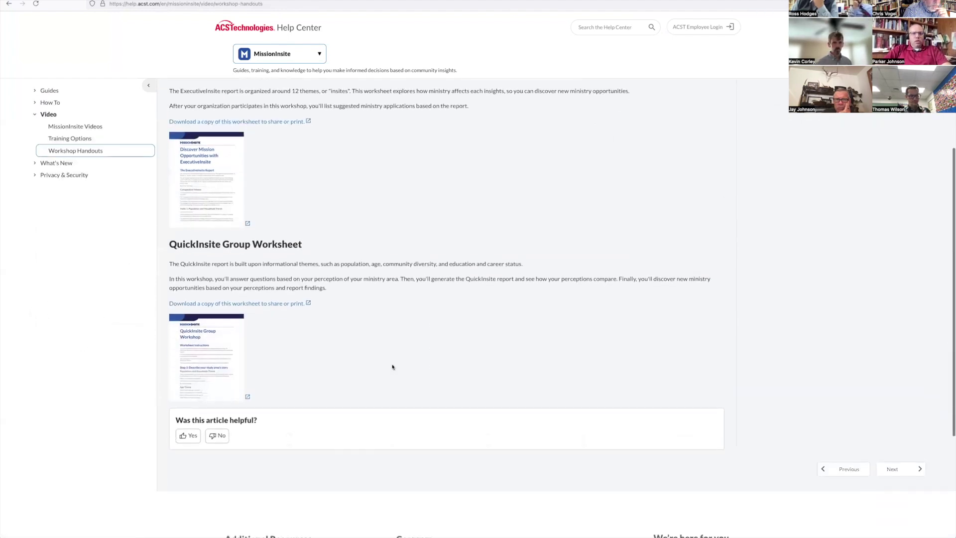
# Step: Open the ExecutiveInsite worksheet PDF and scroll through its pages
pyautogui.click(273, 116)
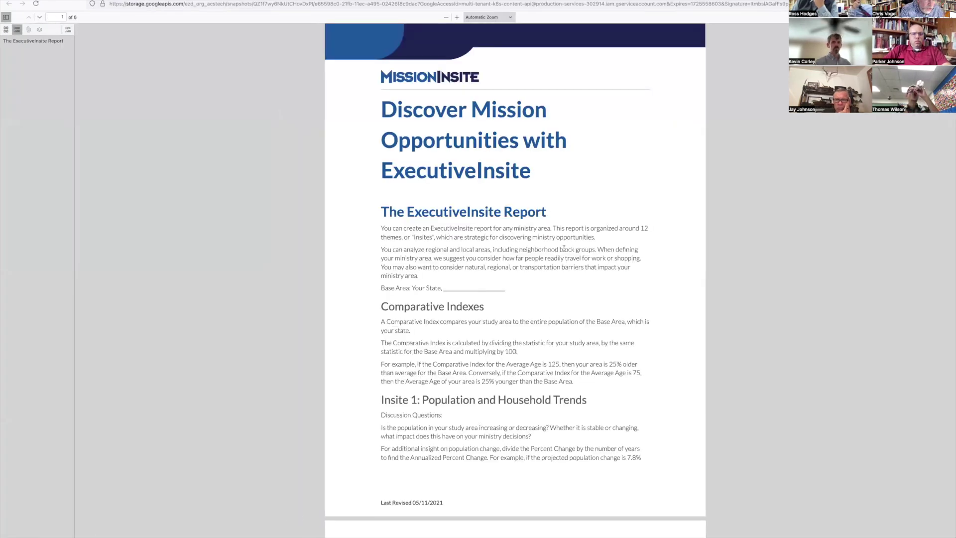
pyautogui.scroll(-5, 563, 248)
pyautogui.scroll(-8, 564, 249)
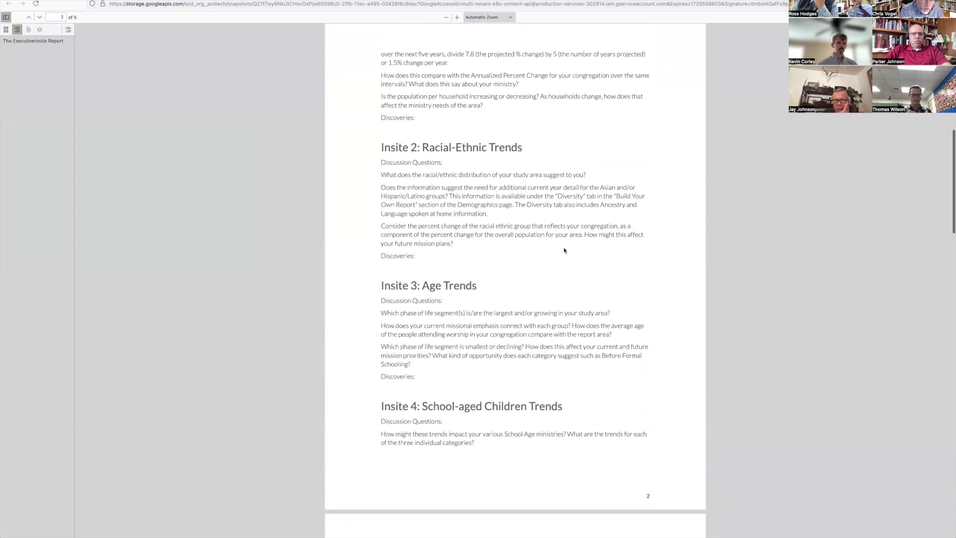
pyautogui.scroll(-3, 564, 250)
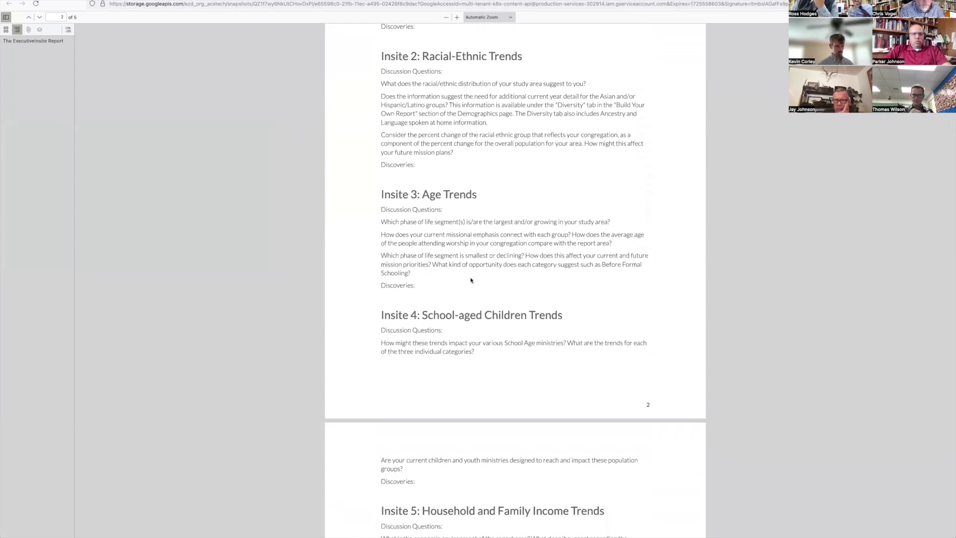
pyautogui.scroll(-1, 471, 280)
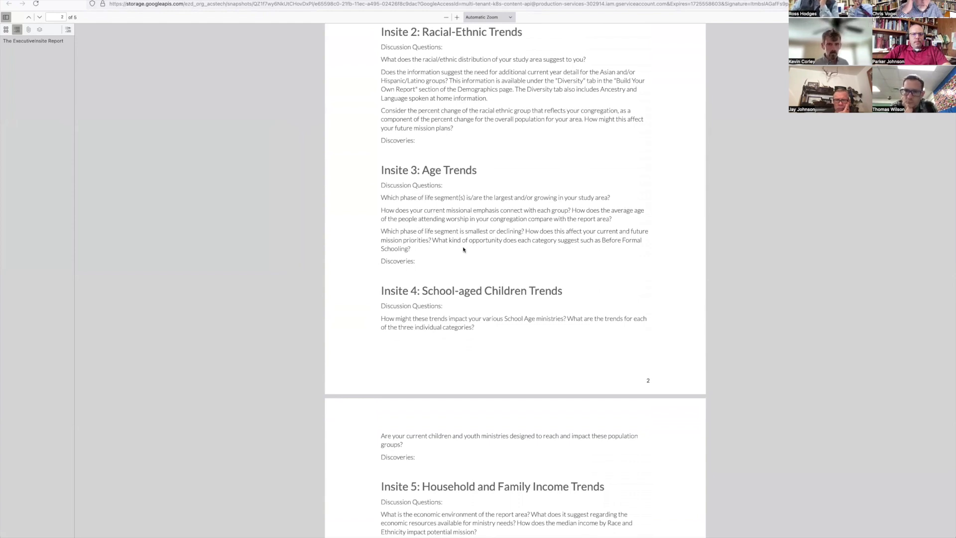
pyautogui.scroll(-12, 463, 249)
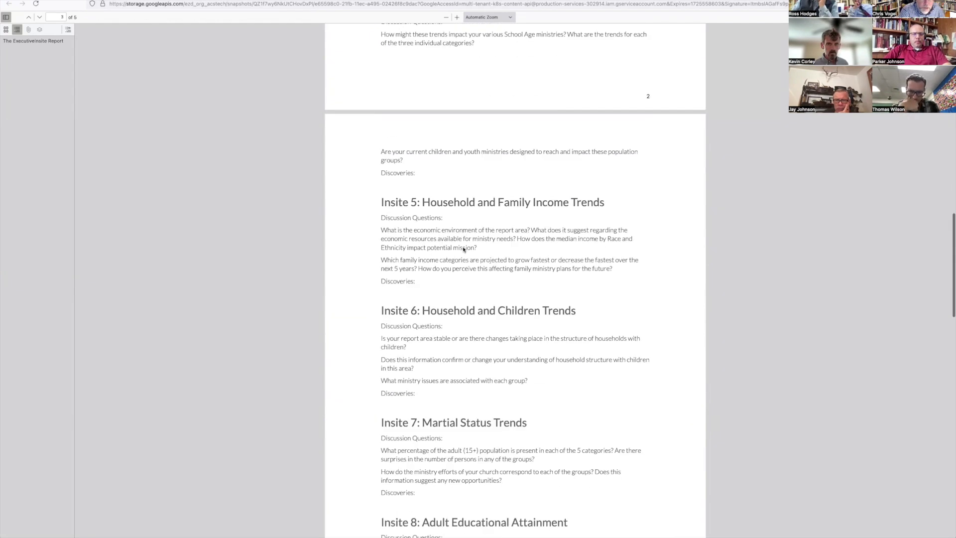
pyautogui.scroll(-10, 462, 249)
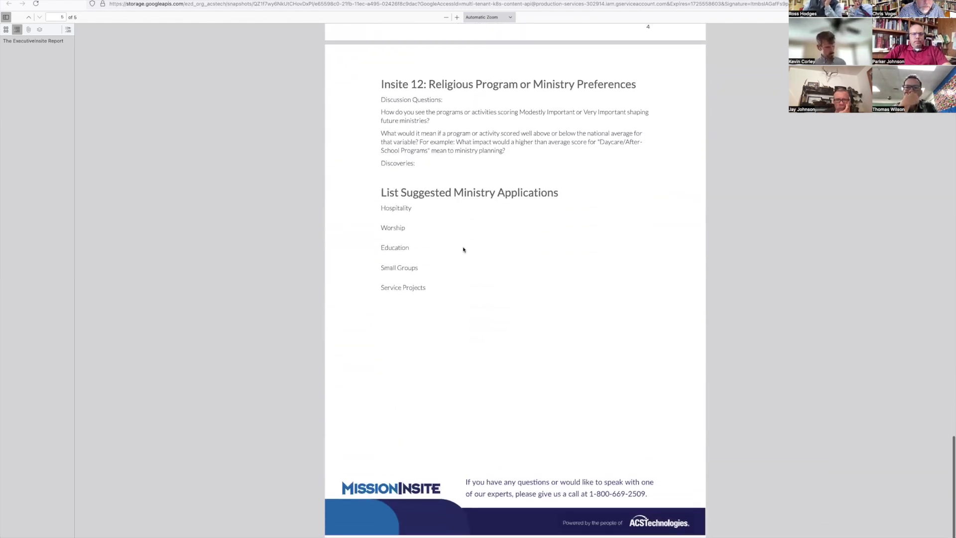
pyautogui.scroll(15, 397, 278)
pyautogui.scroll(15, 397, 277)
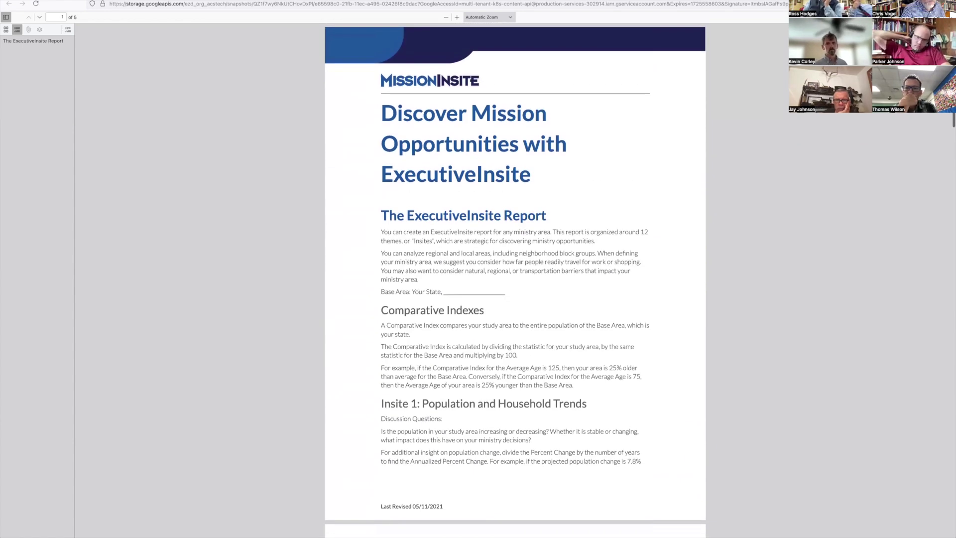
# Step: Close the PDF tab and expand the People Plot groups in the map's plotting panel
pyautogui.press('super+w')
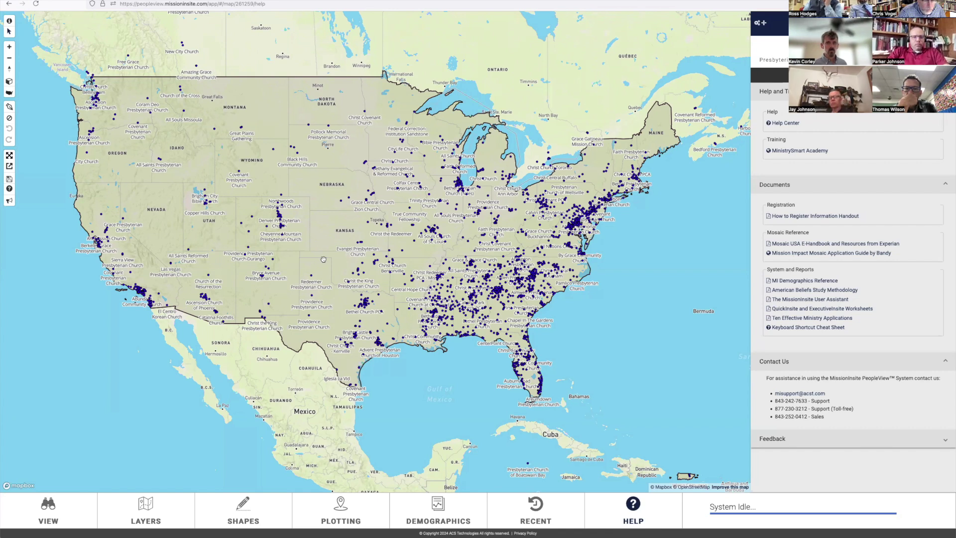
pyautogui.click(342, 511)
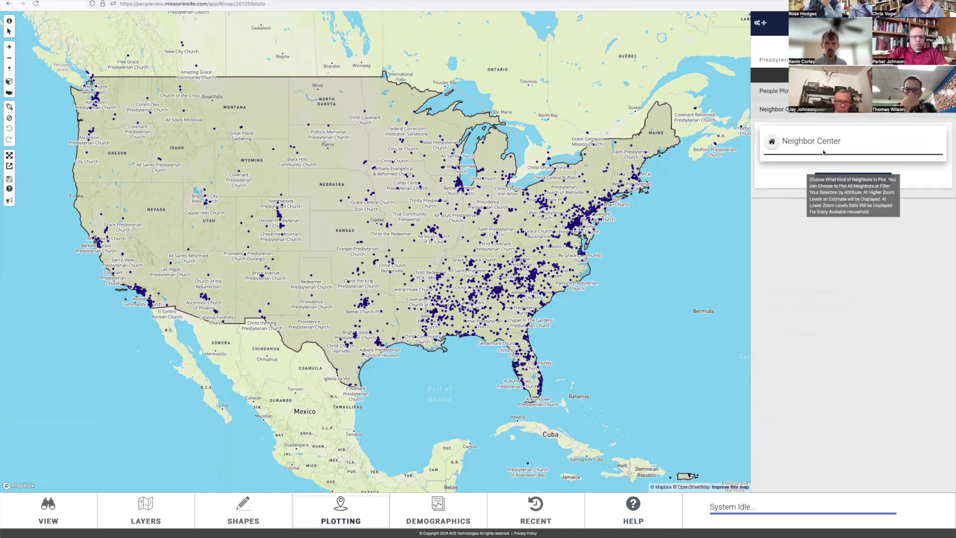
pyautogui.click(943, 91)
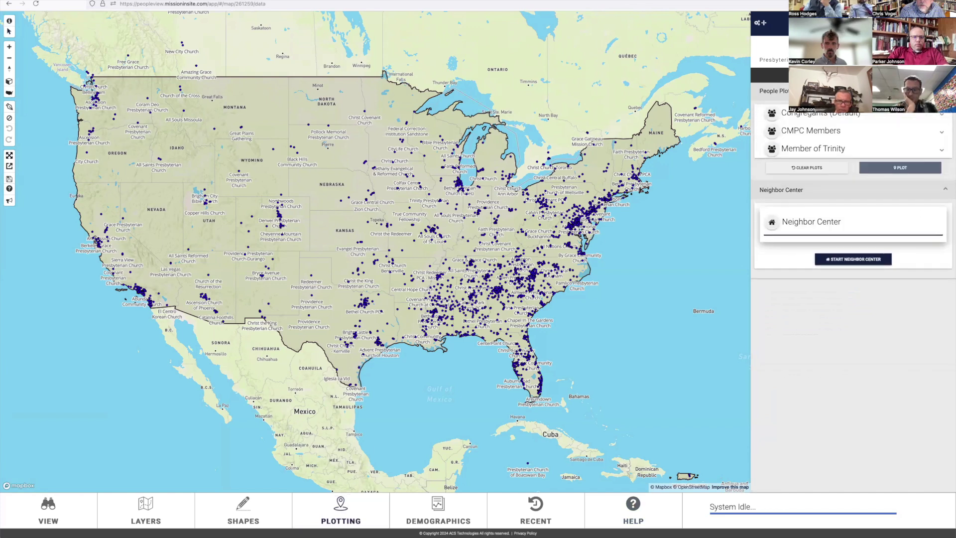